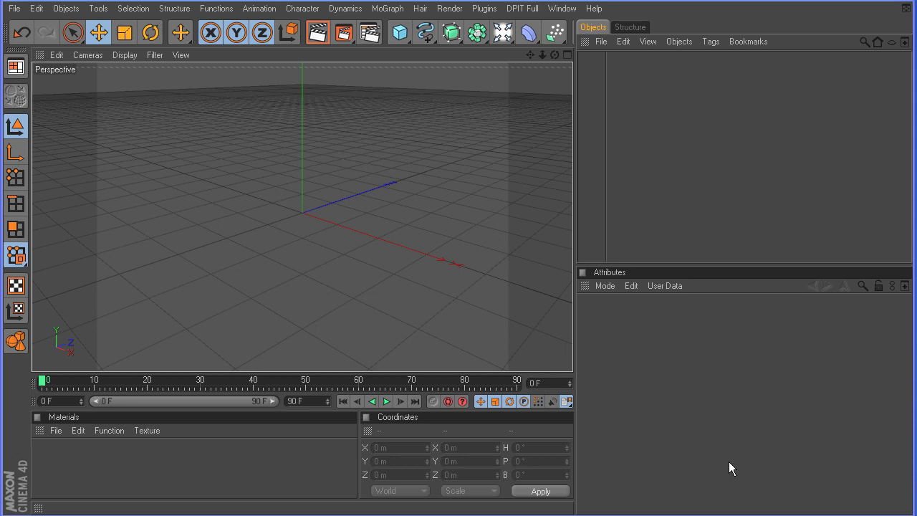
Create material Mat with dsc05711.jpg as its Color texture, previewed on a plane
click(55, 430)
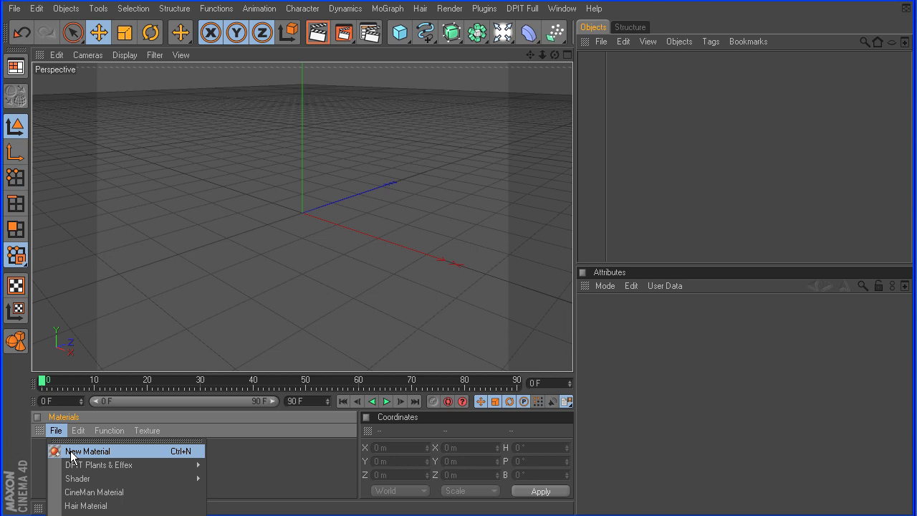
click(71, 452)
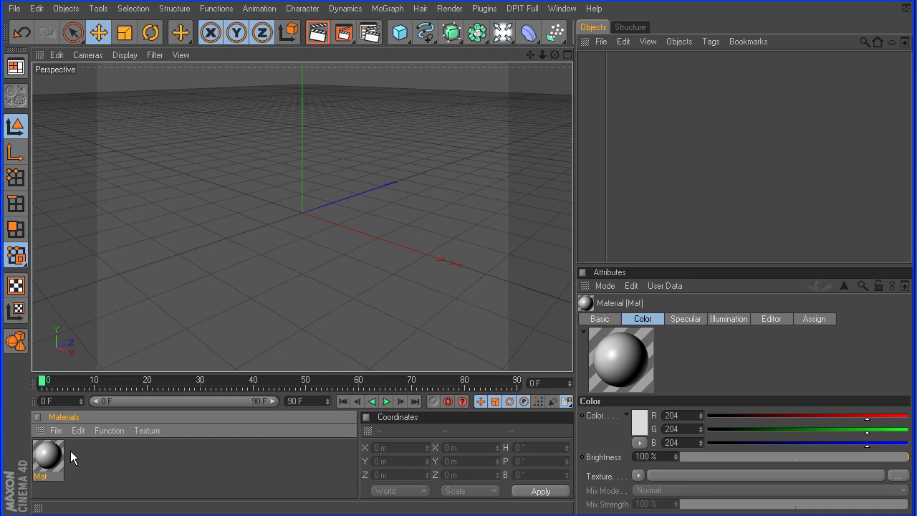
double_click(54, 451)
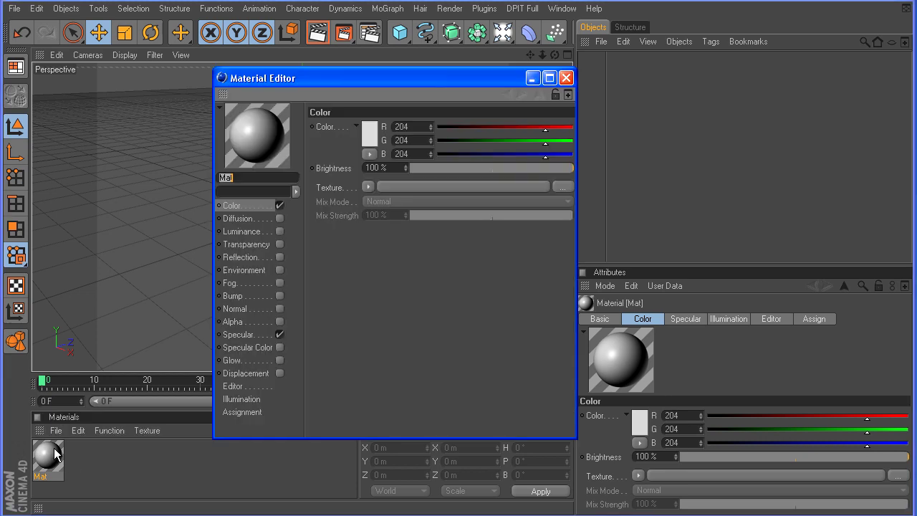
click(251, 204)
click(368, 187)
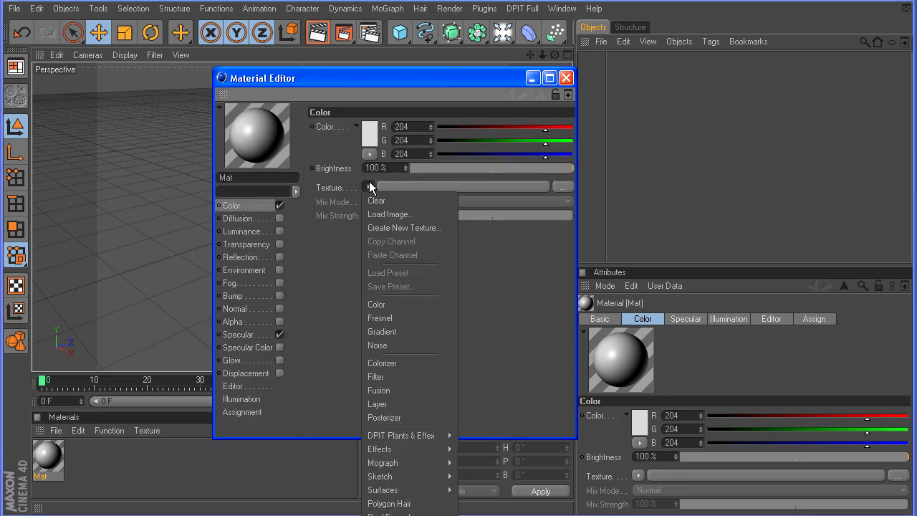
click(391, 214)
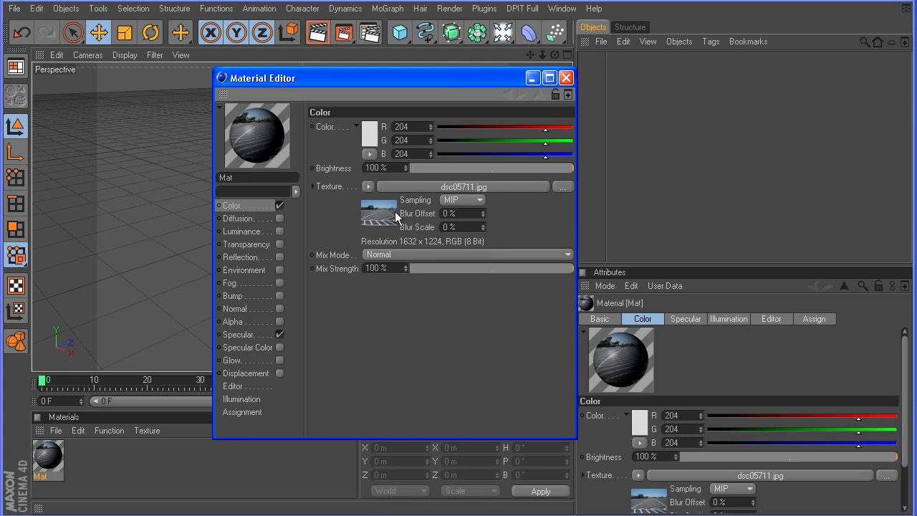
right_click(259, 137)
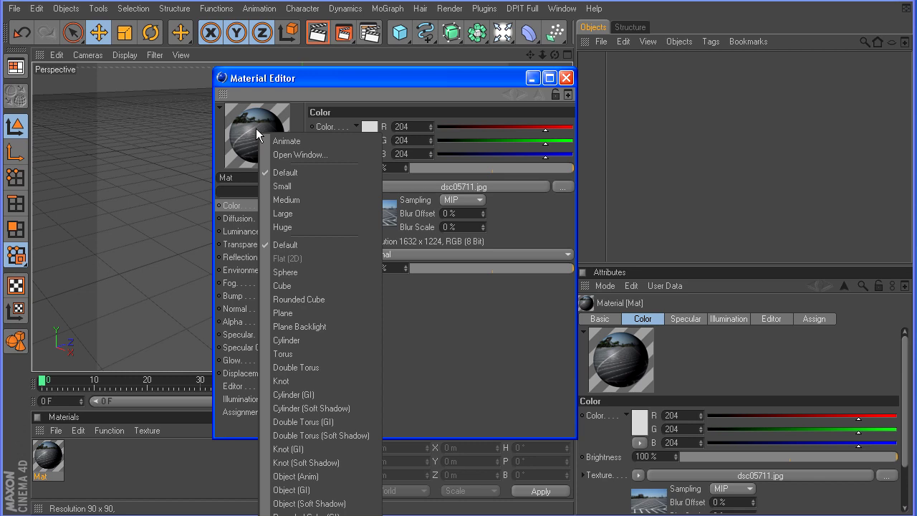
click(294, 313)
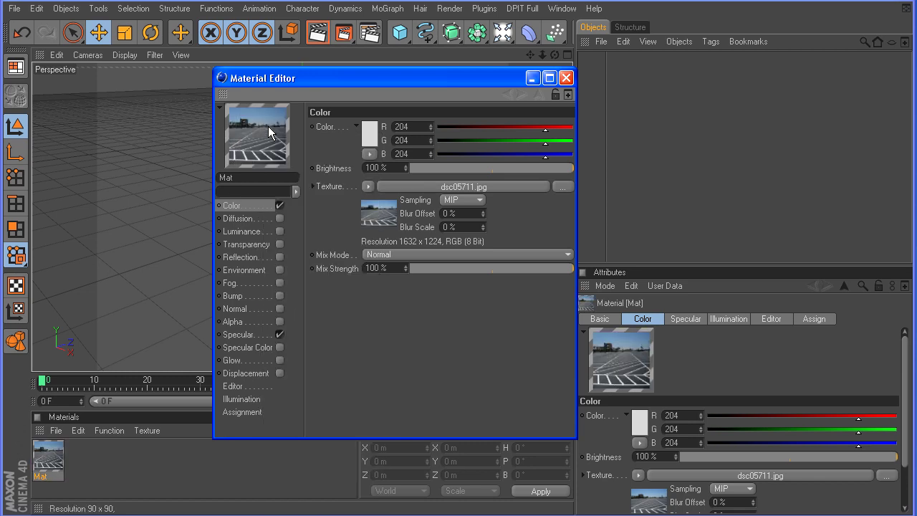
click(566, 78)
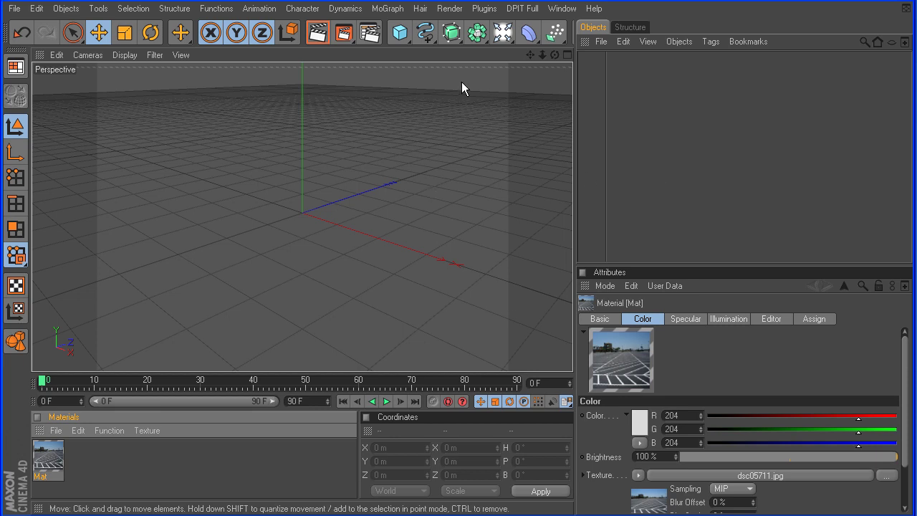
Add a Background object and apply the Mat photo material to it
click(503, 36)
click(550, 157)
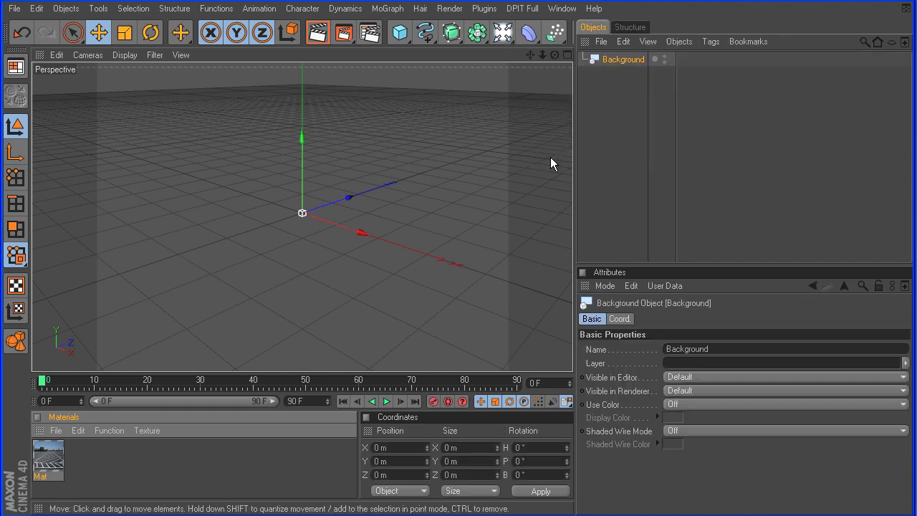
drag(54, 460, 620, 62)
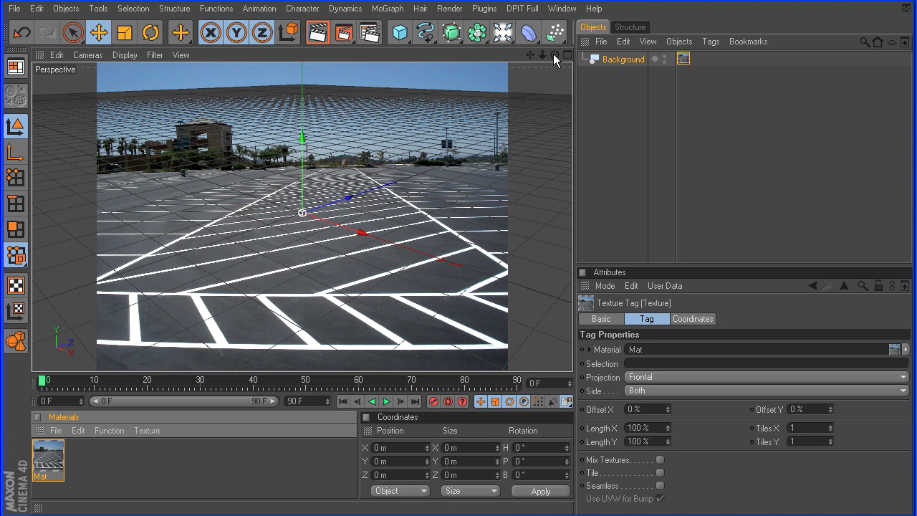
drag(555, 55, 727, 131)
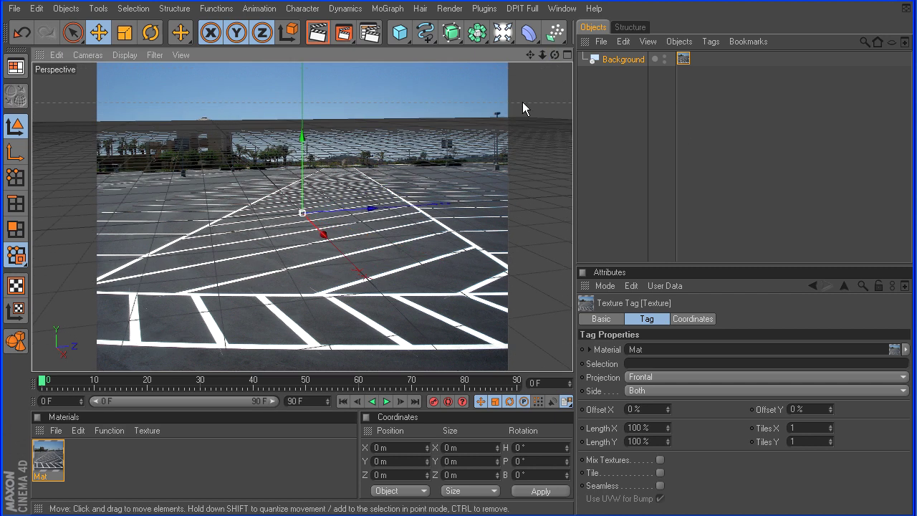
drag(554, 55, 555, 90)
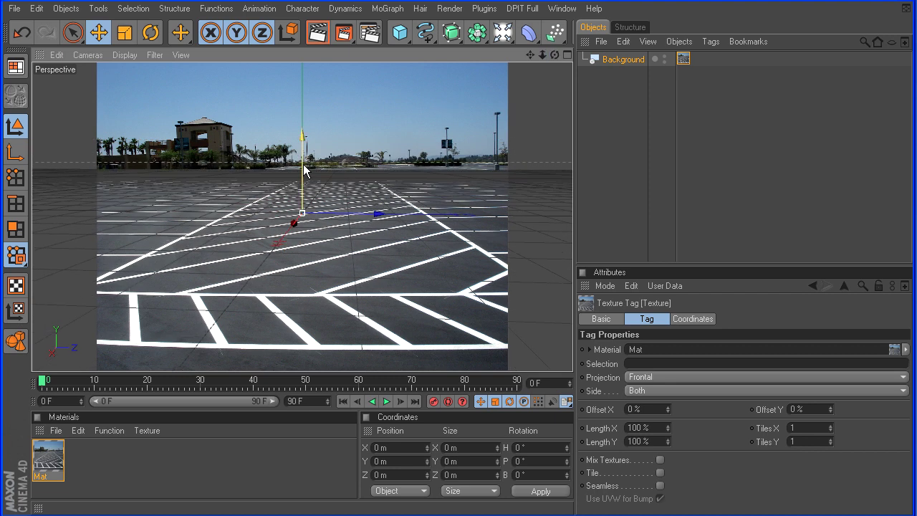
click(663, 56)
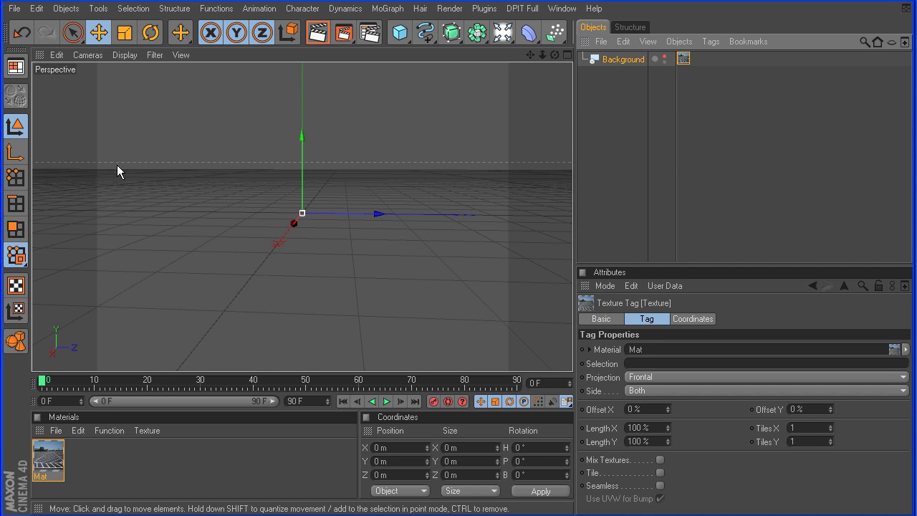
click(664, 58)
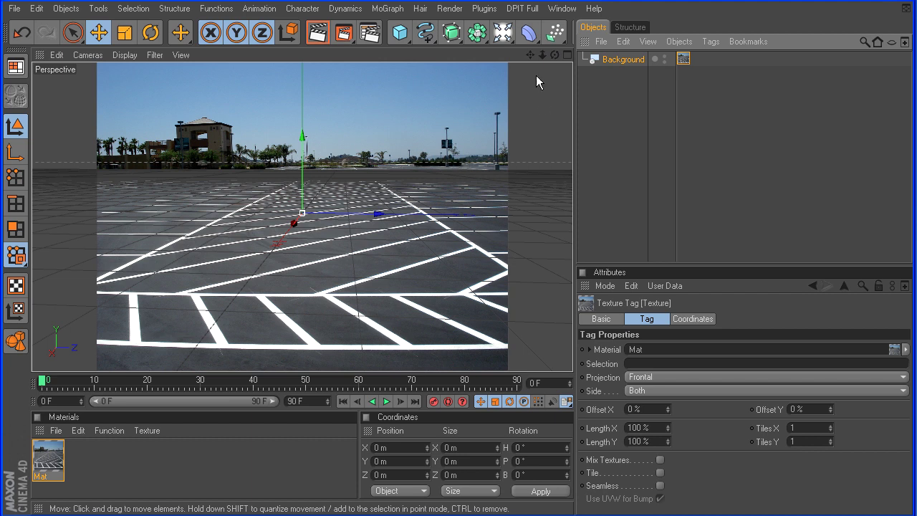
drag(554, 54, 561, 56)
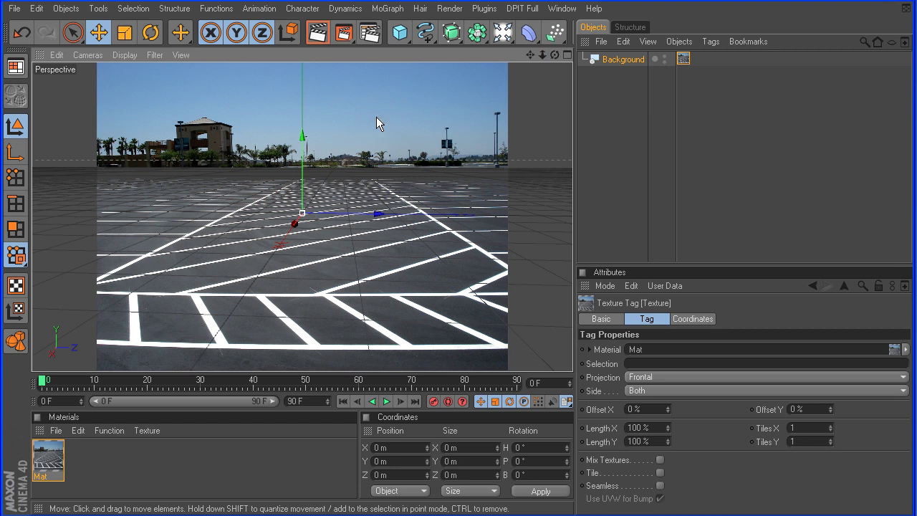
Add a Camera and set the viewport to look through it
click(504, 37)
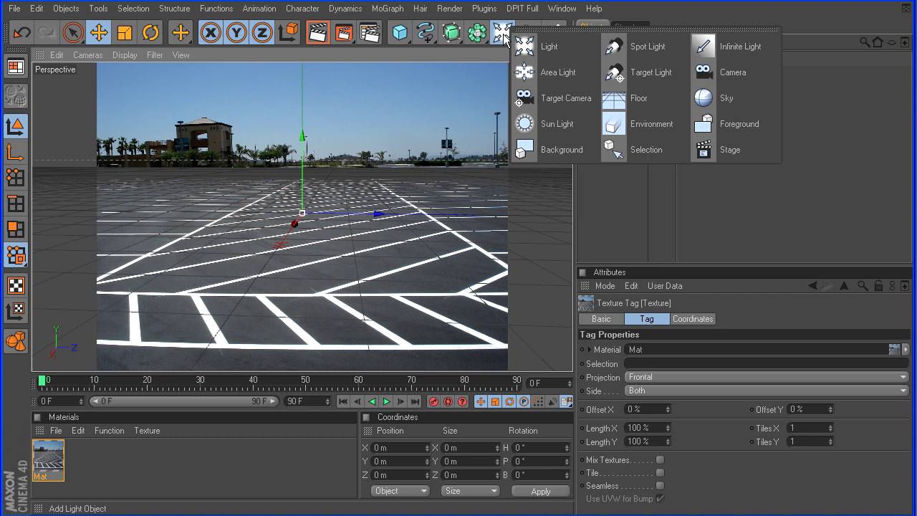
click(742, 73)
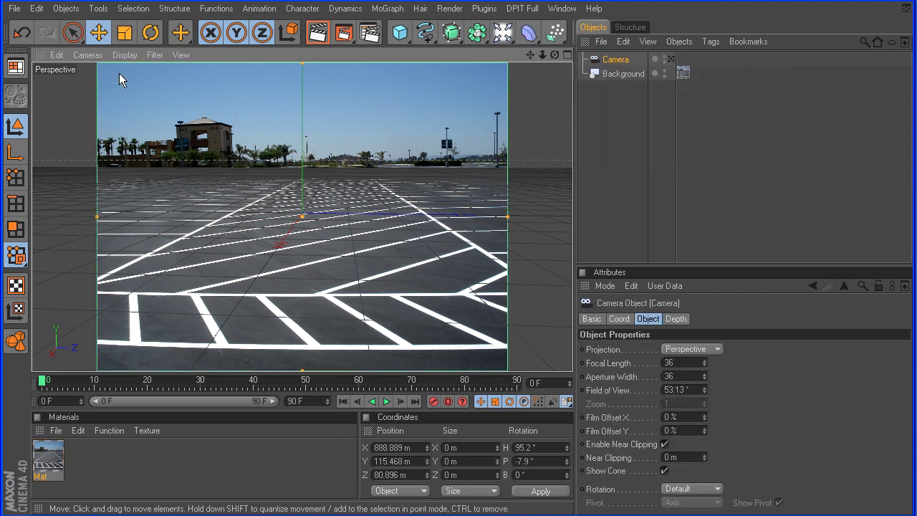
click(88, 55)
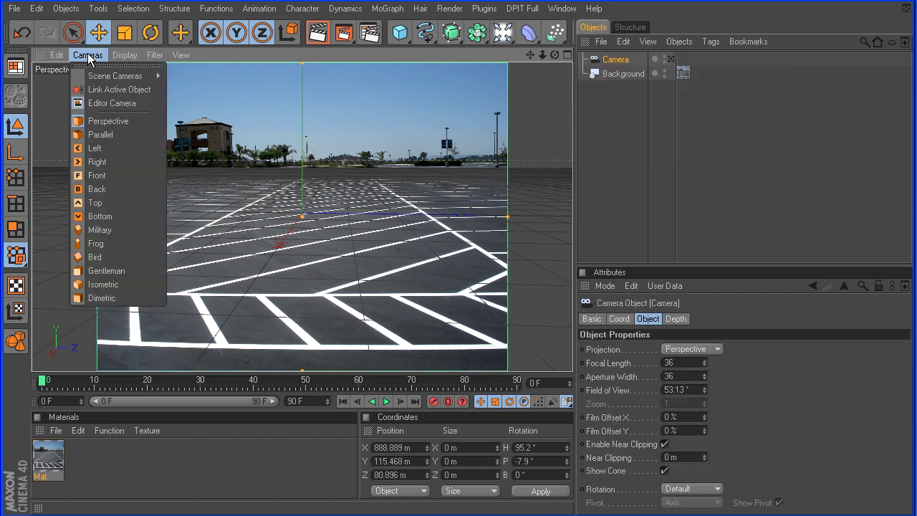
mouse_move(99, 80)
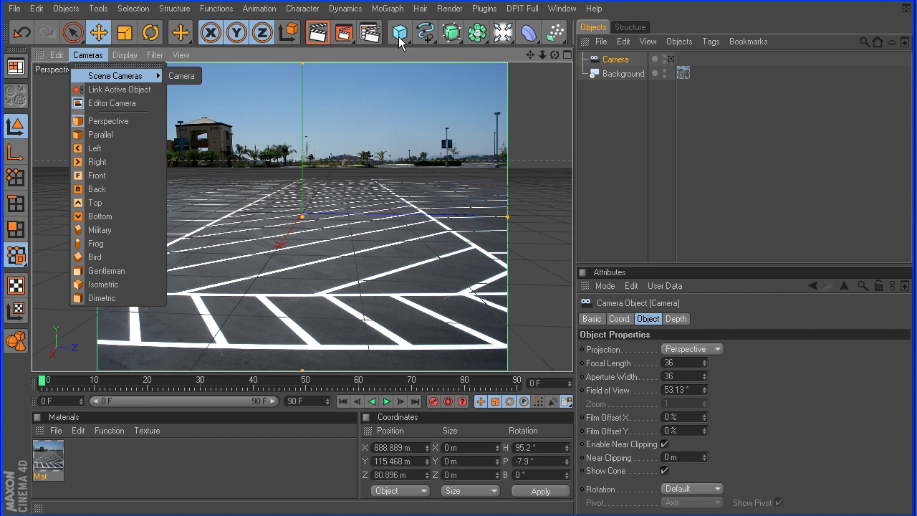
click(181, 75)
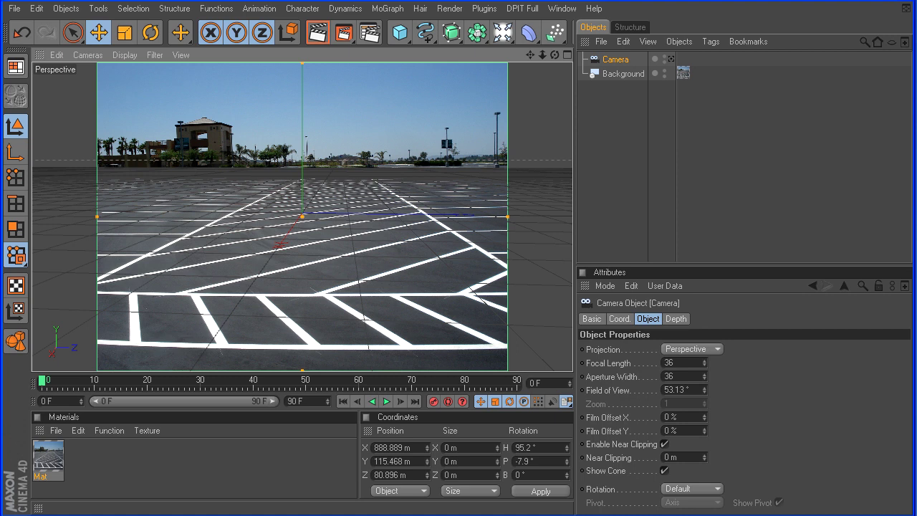
Lock the Camera with a CINEMA 4D Protection tag
right_click(622, 62)
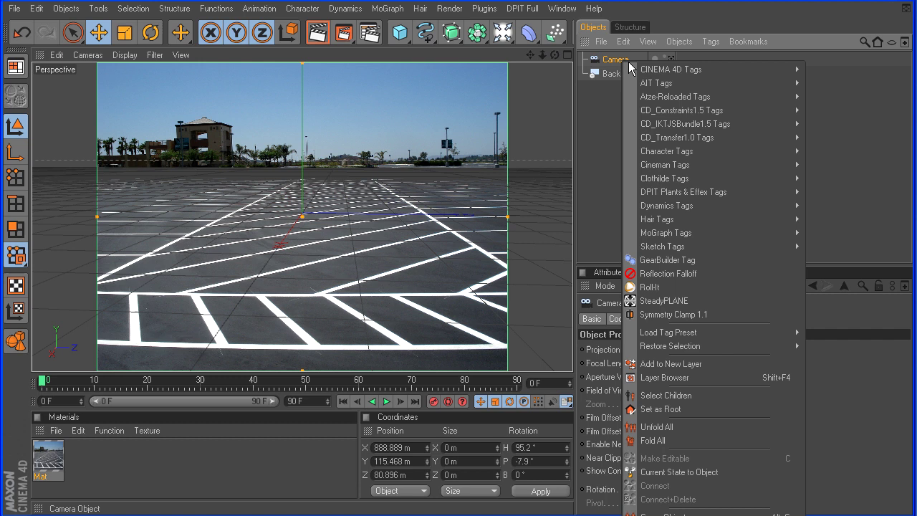
mouse_move(652, 69)
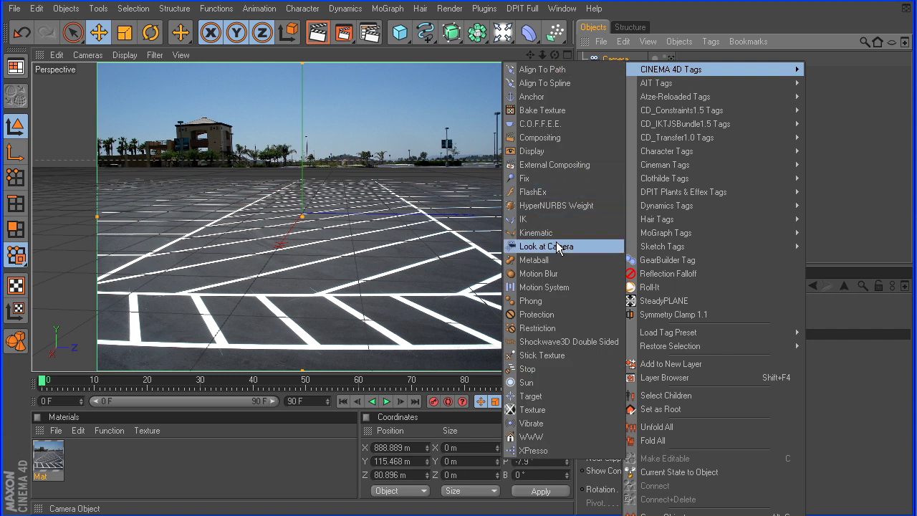
click(552, 314)
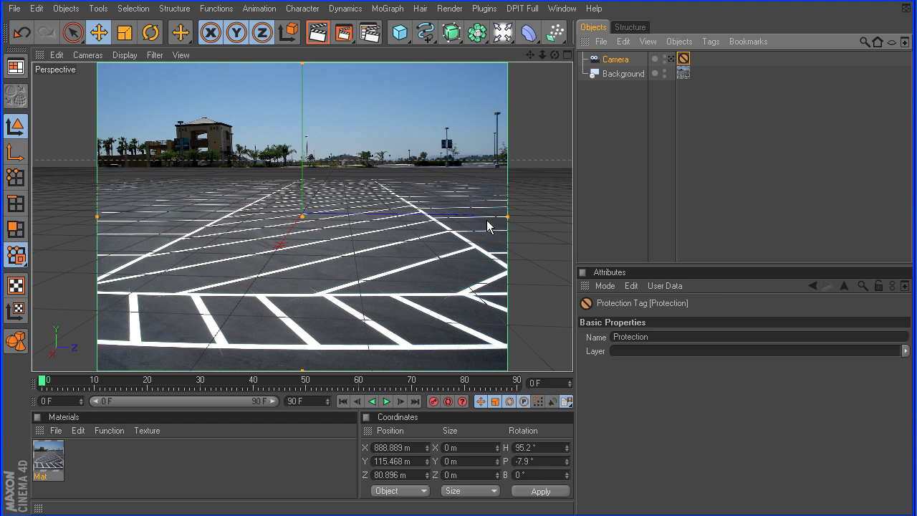
click(618, 60)
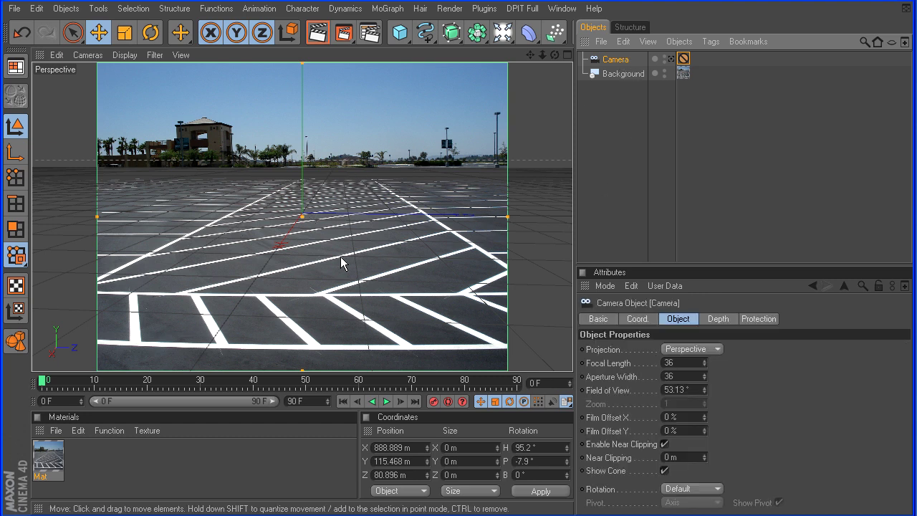
Orbit around the camera and turn the Background's editor visibility back on
drag(544, 54, 714, 116)
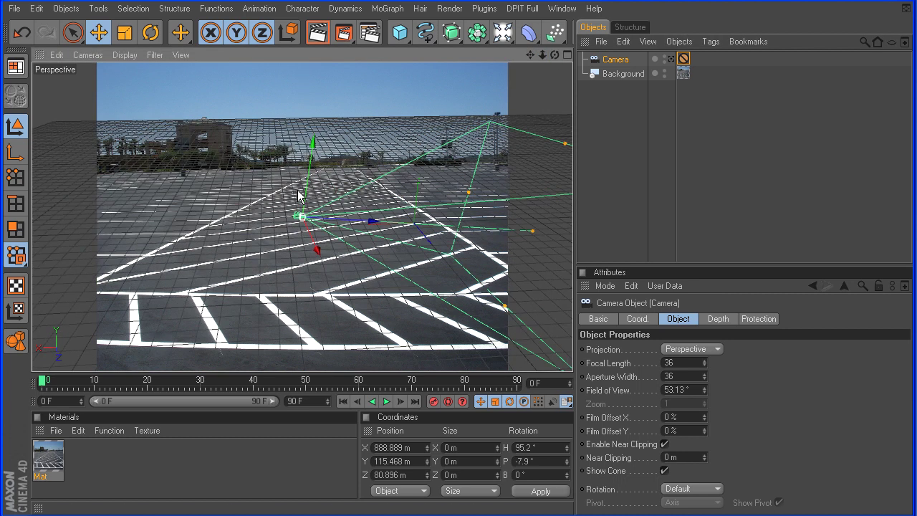
click(663, 71)
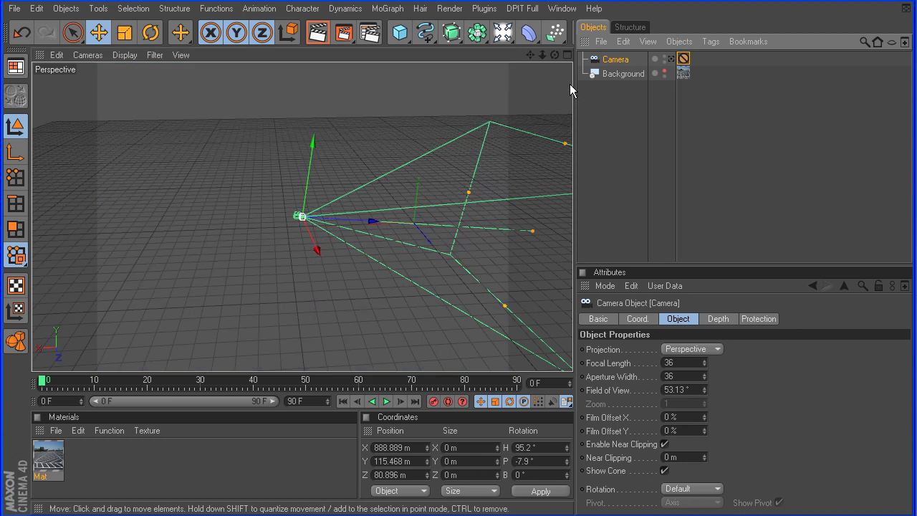
drag(554, 55, 523, 68)
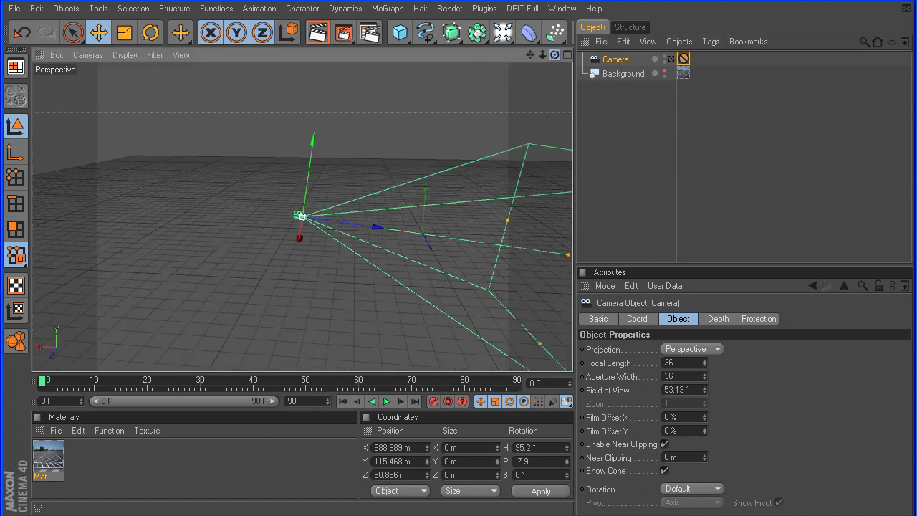
drag(378, 228, 378, 228)
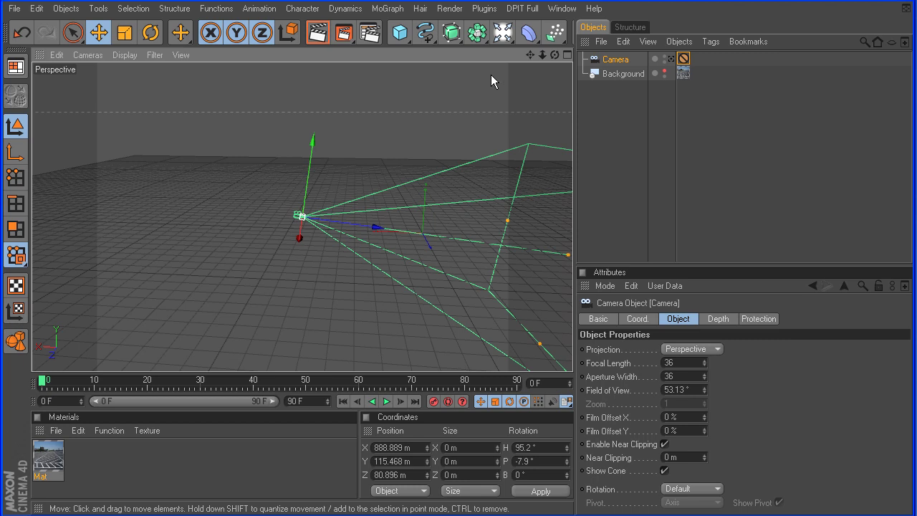
drag(554, 54, 524, 152)
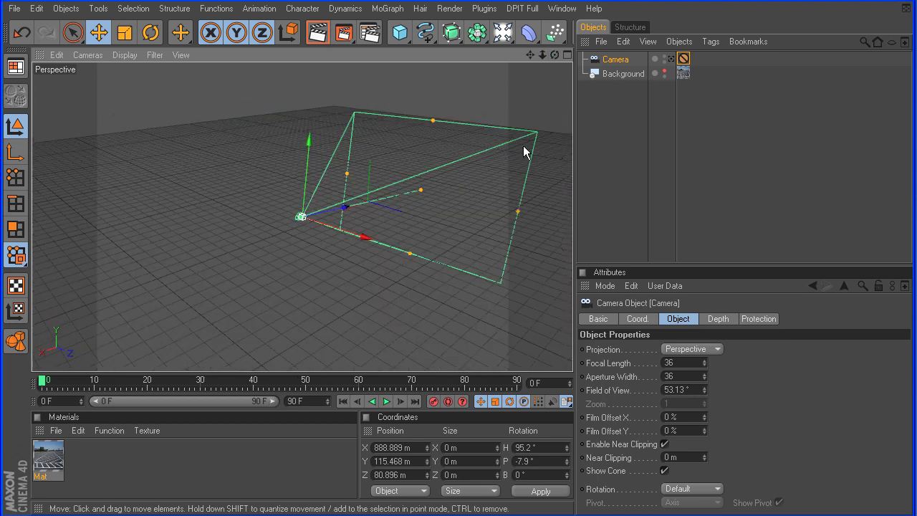
click(662, 69)
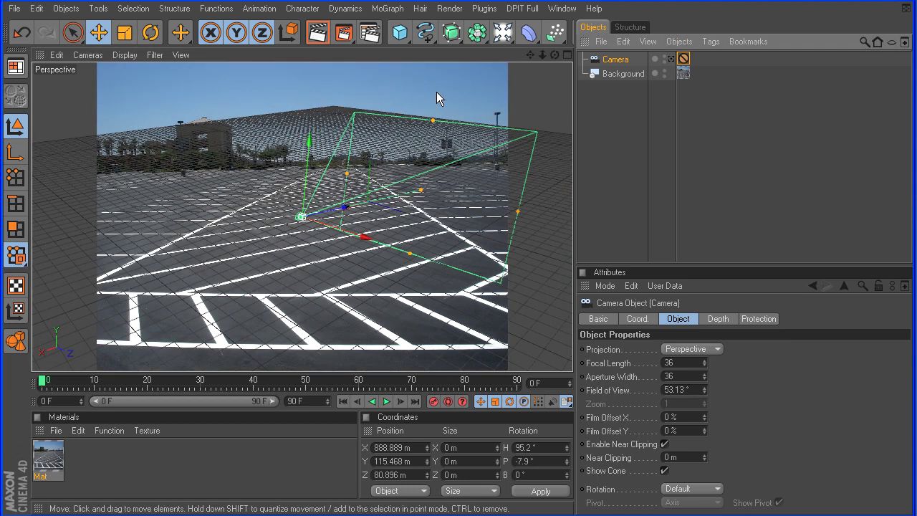
mouse_move(554, 54)
mouse_down()
mouse_move(549, 39)
mouse_move(523, 50)
mouse_move(566, 58)
mouse_move(544, 64)
mouse_up()
Switch the viewport back to the scene Camera
click(88, 55)
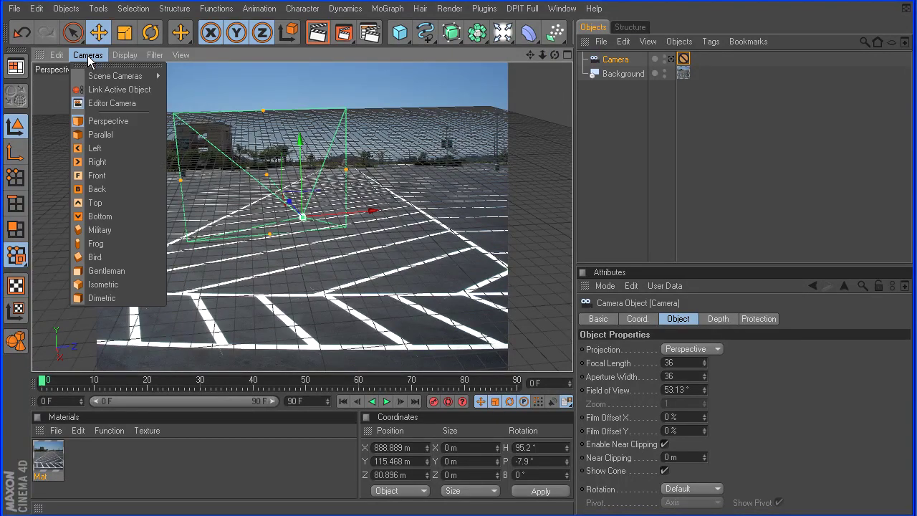
mouse_move(115, 76)
click(179, 76)
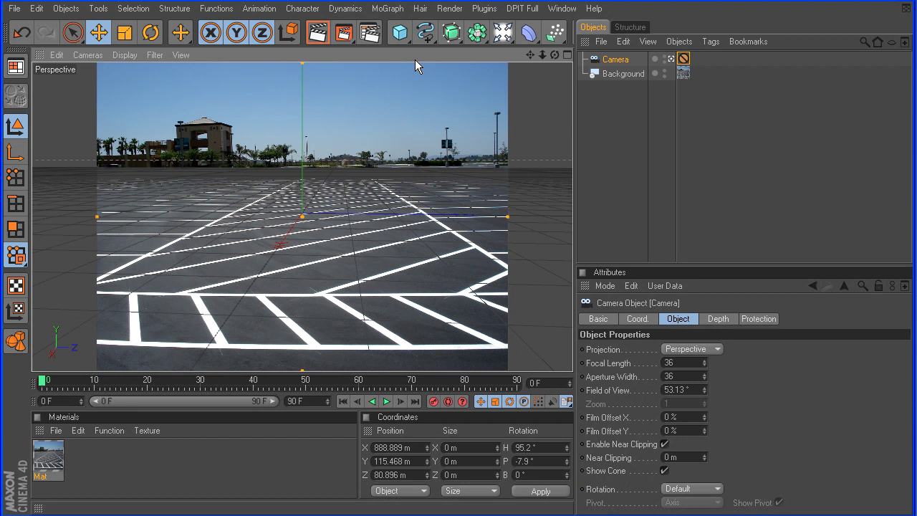
Add a Plane primitive and render a test of the active view
click(503, 33)
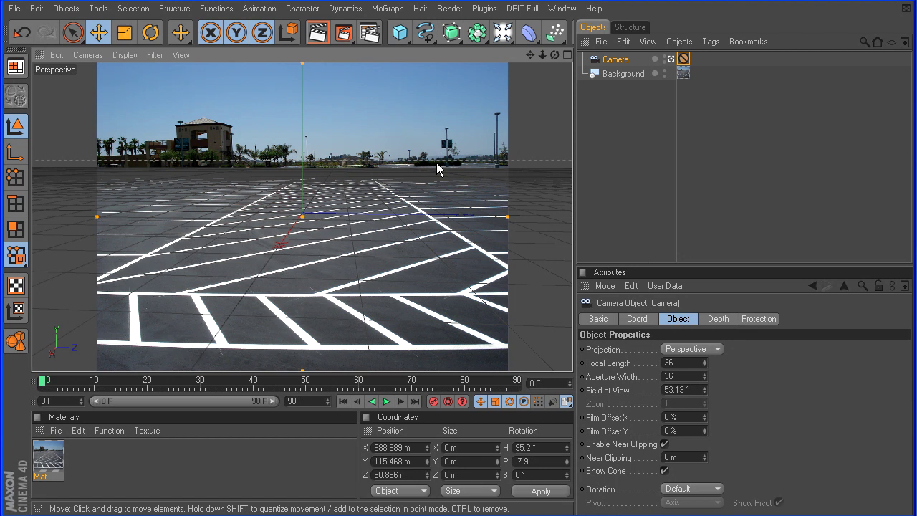
click(399, 32)
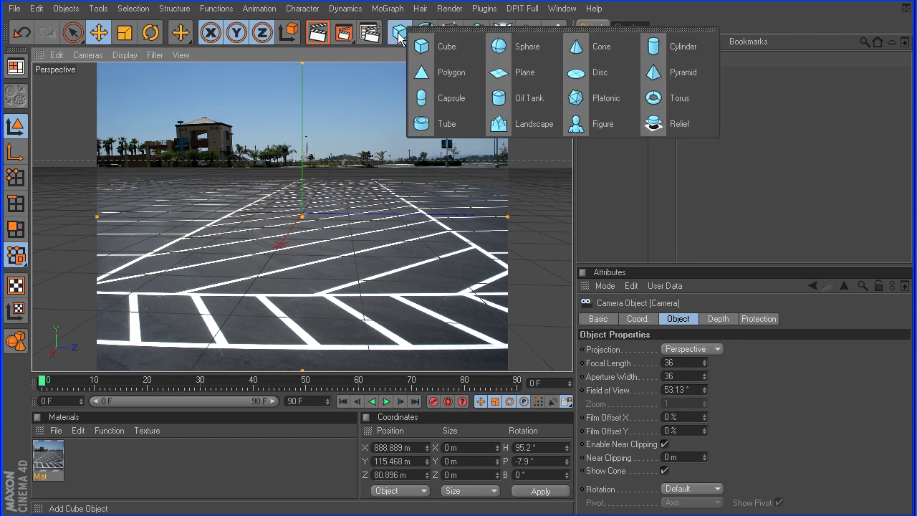
click(523, 74)
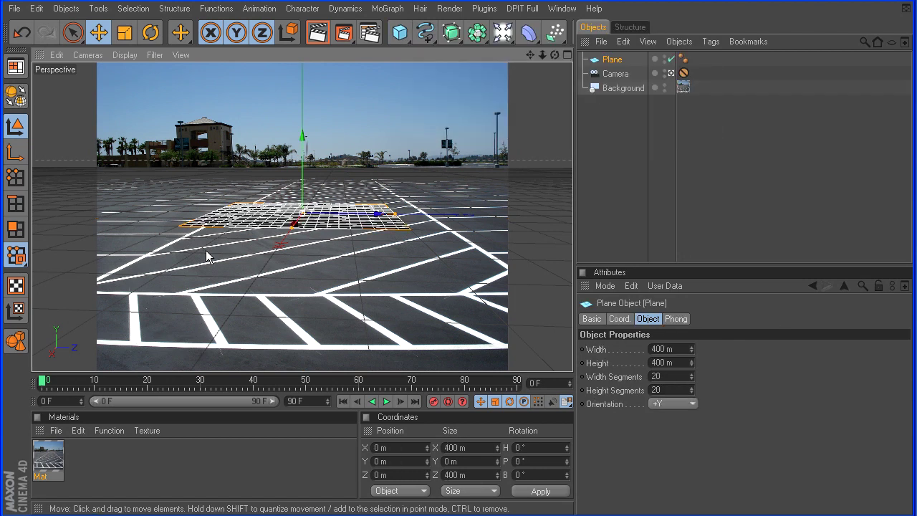
click(321, 34)
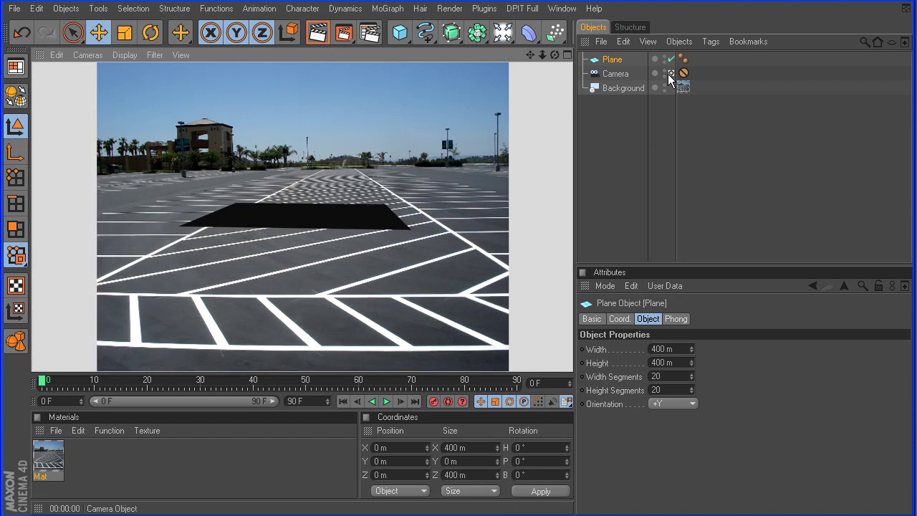
Delete the Plane, add a Floor object in its place, and test-render the view
click(619, 63)
key(Delete)
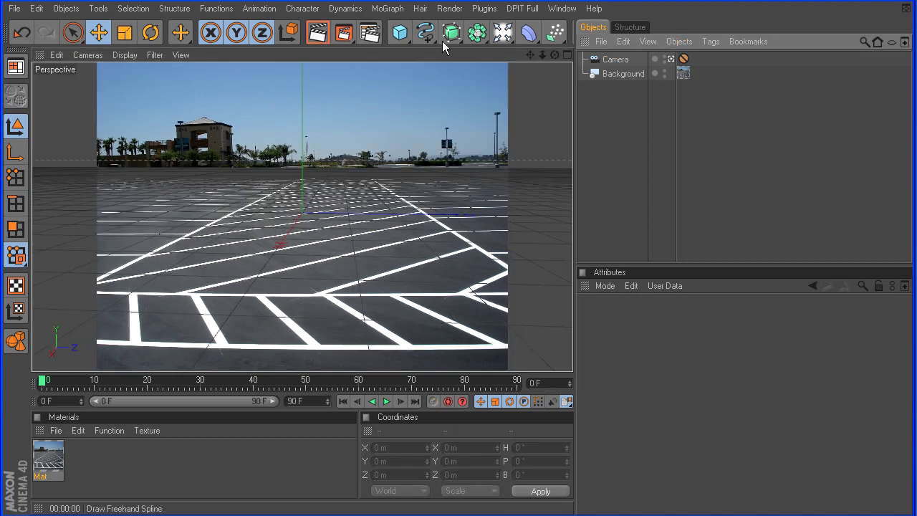
click(401, 37)
click(501, 32)
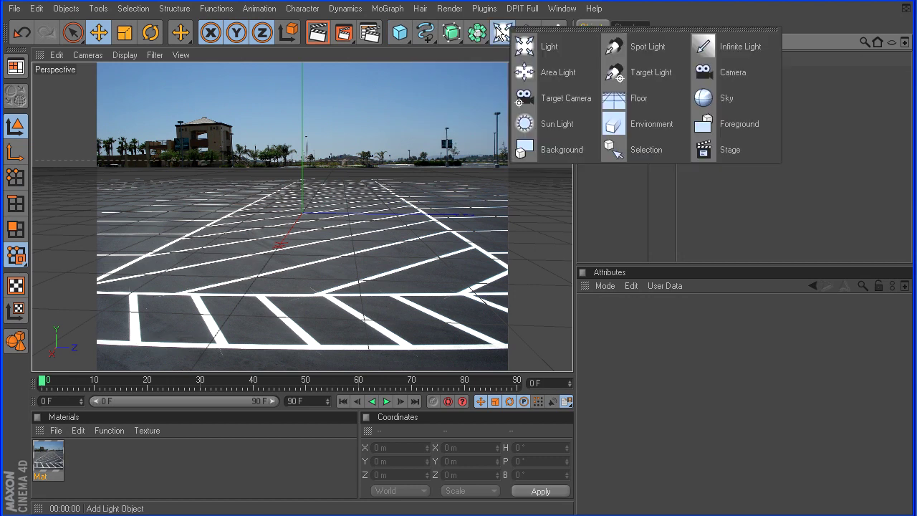
click(656, 101)
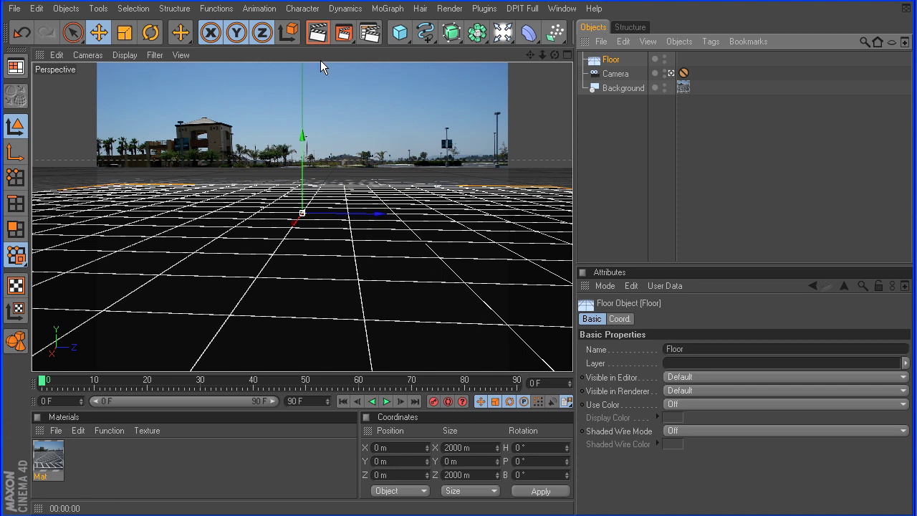
click(317, 37)
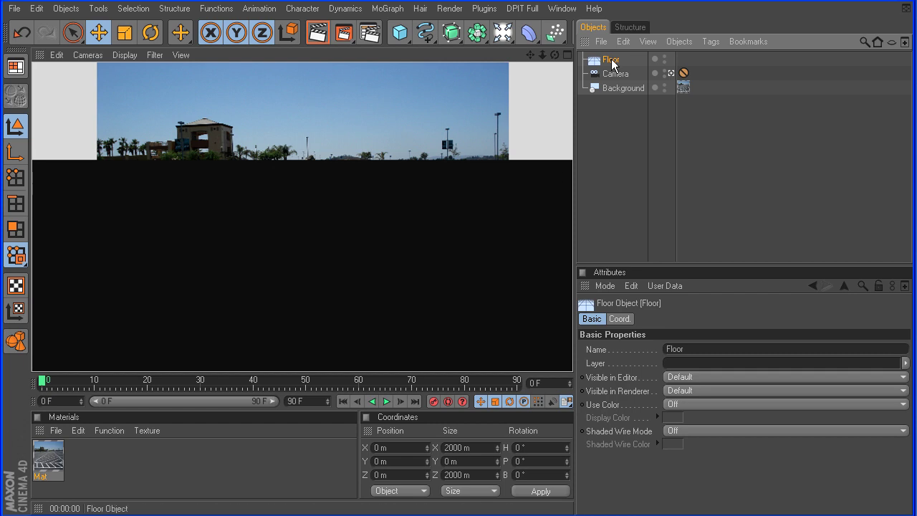
Delete the Floor and add a new 400 m Plane, undoing a trial size change
key(Delete)
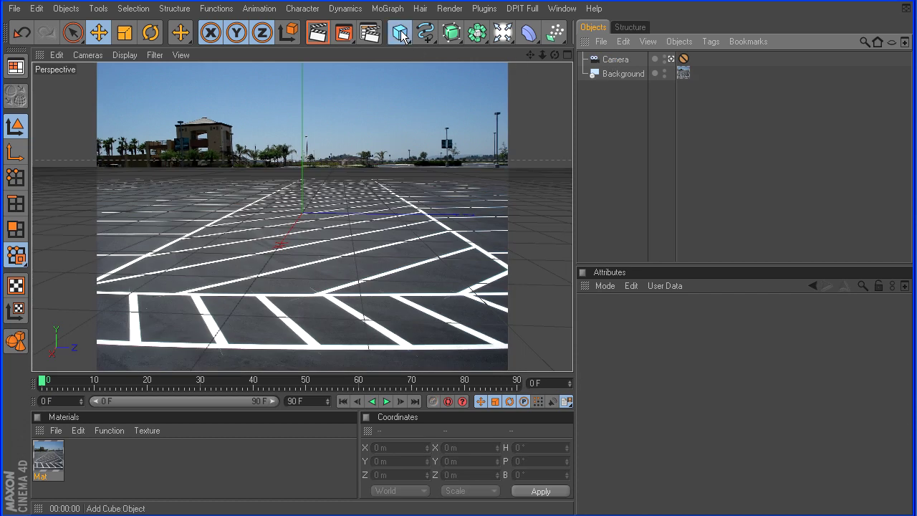
drag(403, 36, 523, 76)
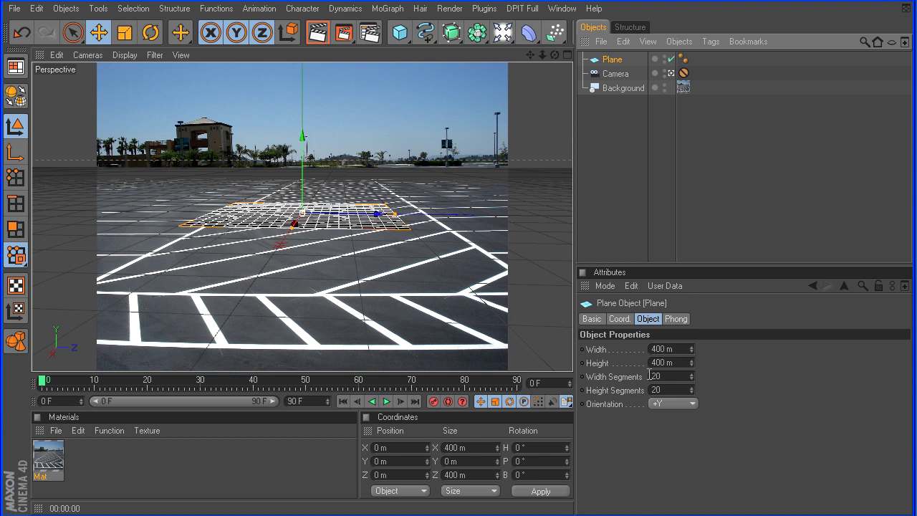
click(677, 349)
text(1)
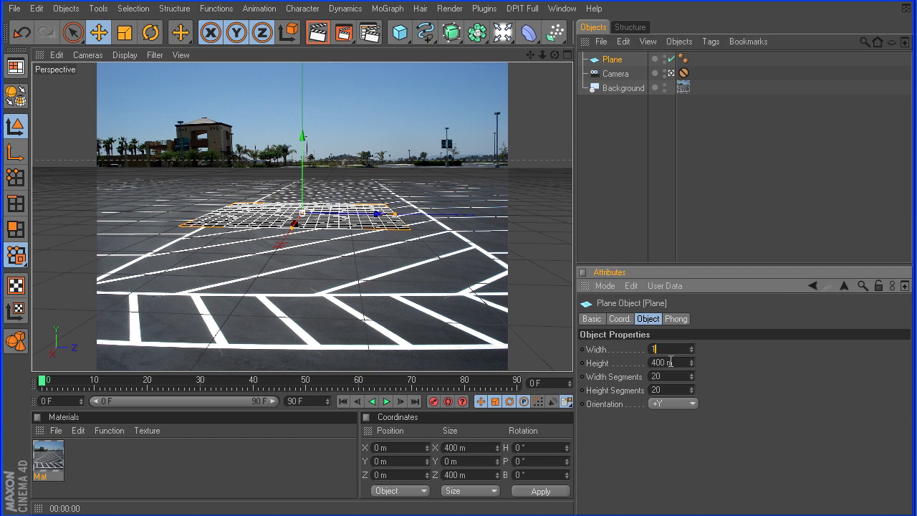
key(Tab)
text(1)
key(Return)
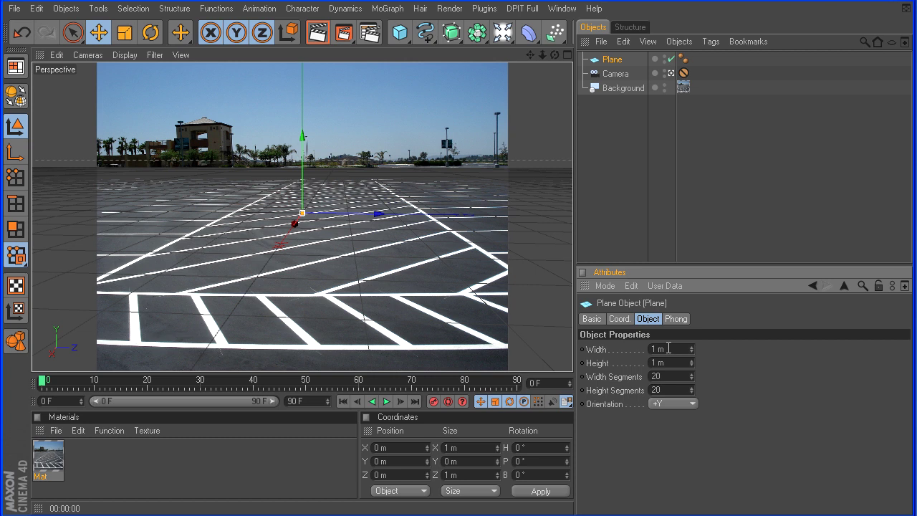
key(ctrl+z)
key(ctrl+z)
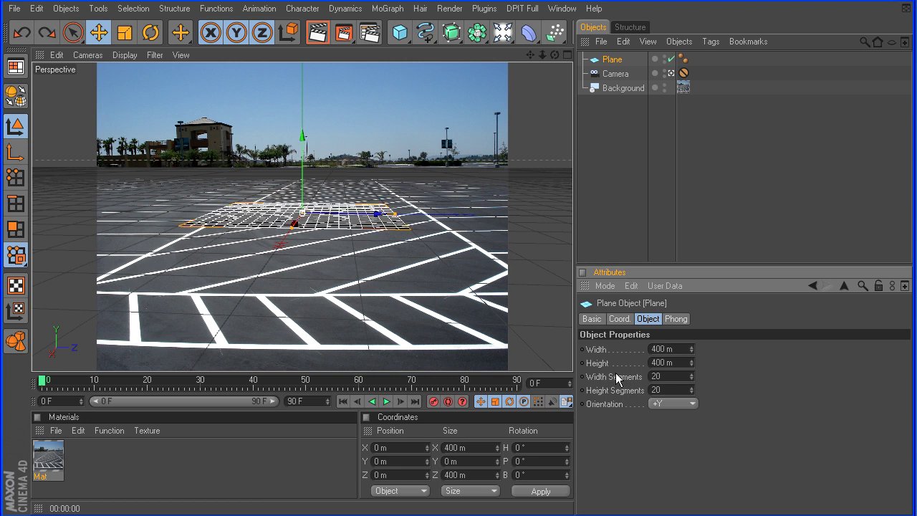
Set the Plane's Width Segments and Height Segments to 1
double_click(665, 373)
text(1)
click(665, 391)
double_click(664, 390)
text(1)
key(Return)
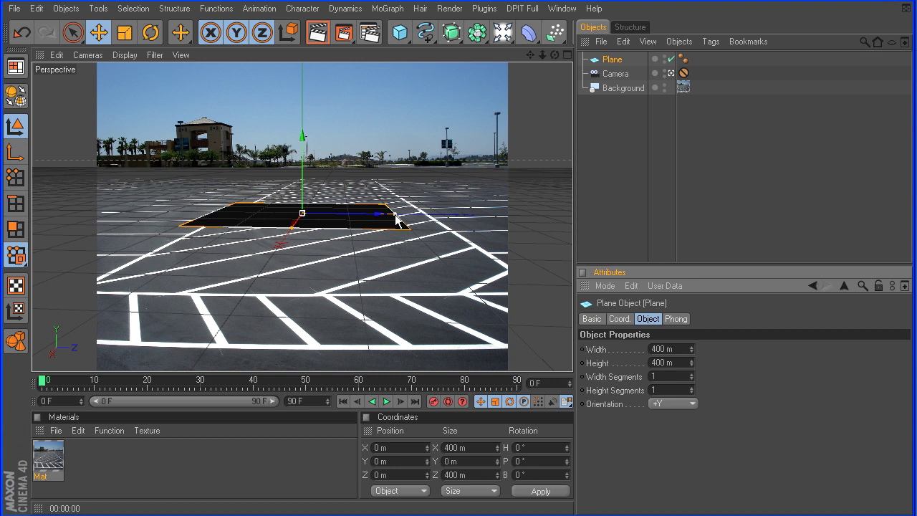
Stretch the Plane to about 1756 × 1883 m and move it to Z -118.581 m
drag(396, 218, 573, 218)
drag(293, 231, 179, 387)
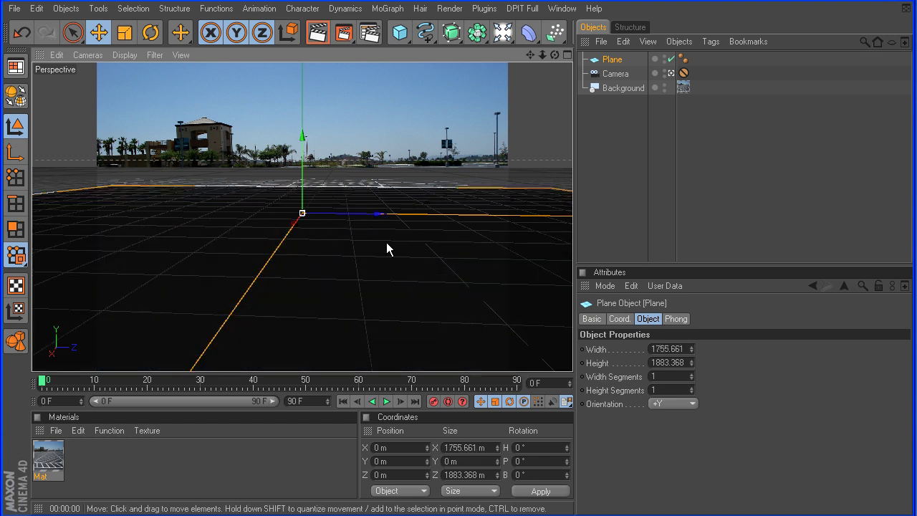
drag(379, 214, 322, 213)
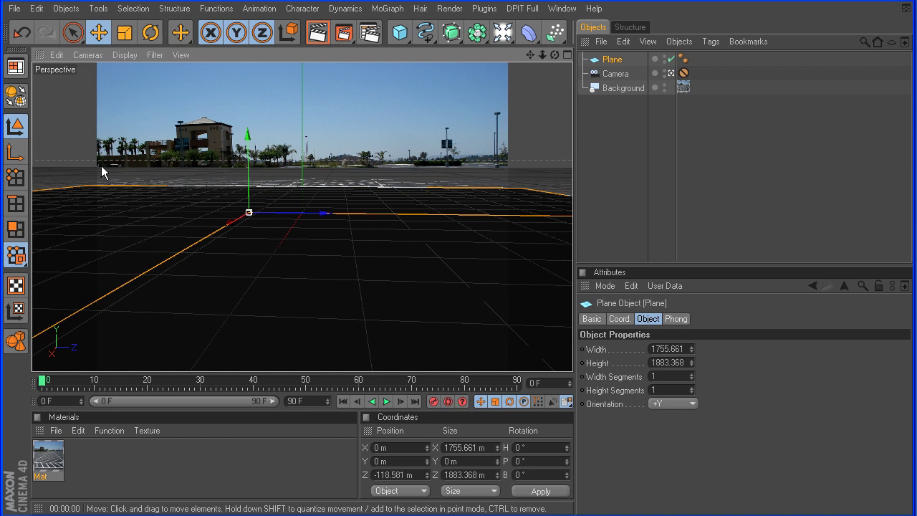
Open Render Settings and check the resolution of the Mat photo texture
click(371, 36)
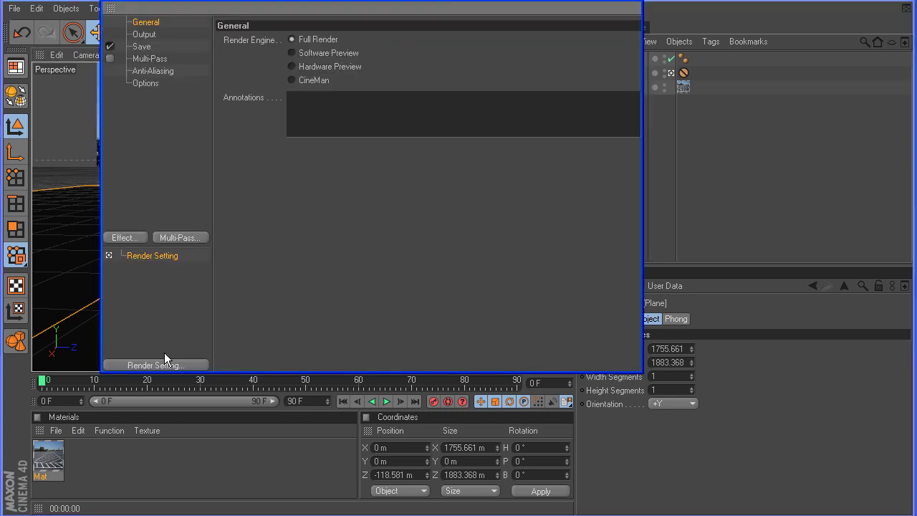
double_click(49, 446)
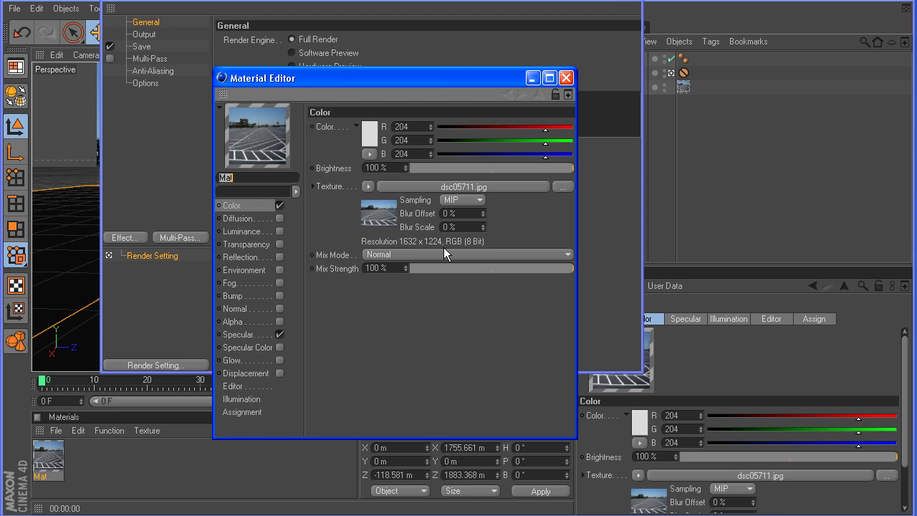
click(566, 78)
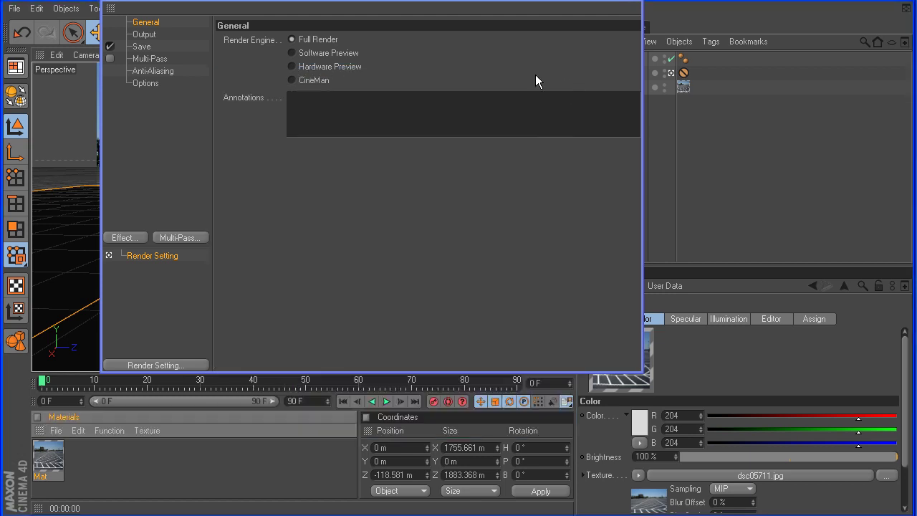
Set the render output to 1632 × 1224 pixels and close Render Settings
click(148, 36)
drag(267, 2, 267, 158)
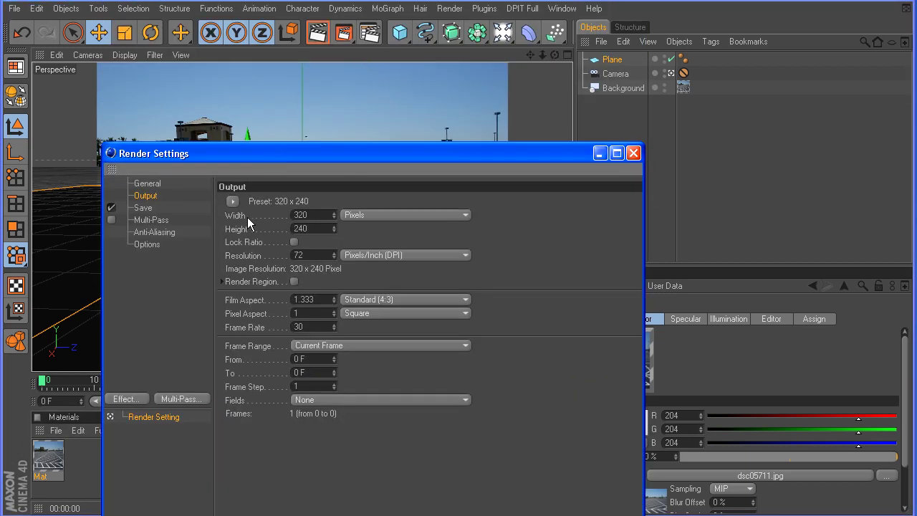
click(305, 215)
text(1632)
key(Tab)
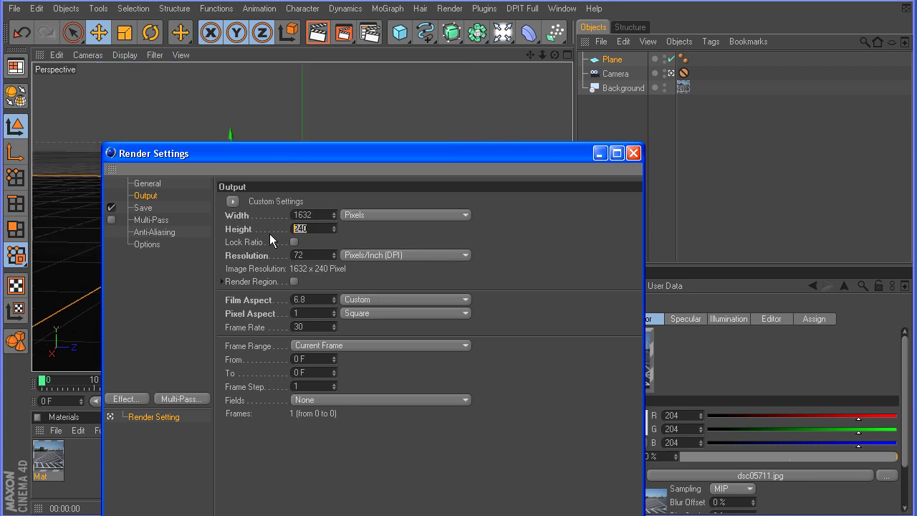
text(1224)
key(Return)
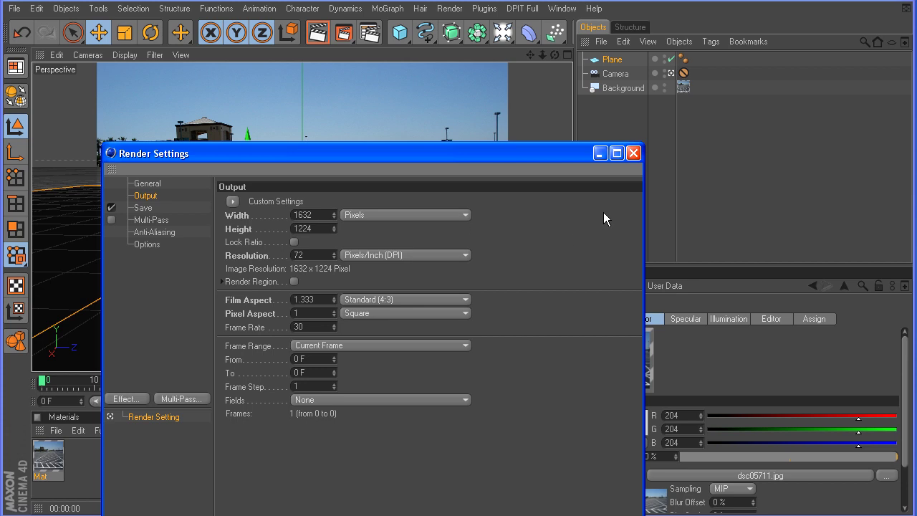
click(633, 153)
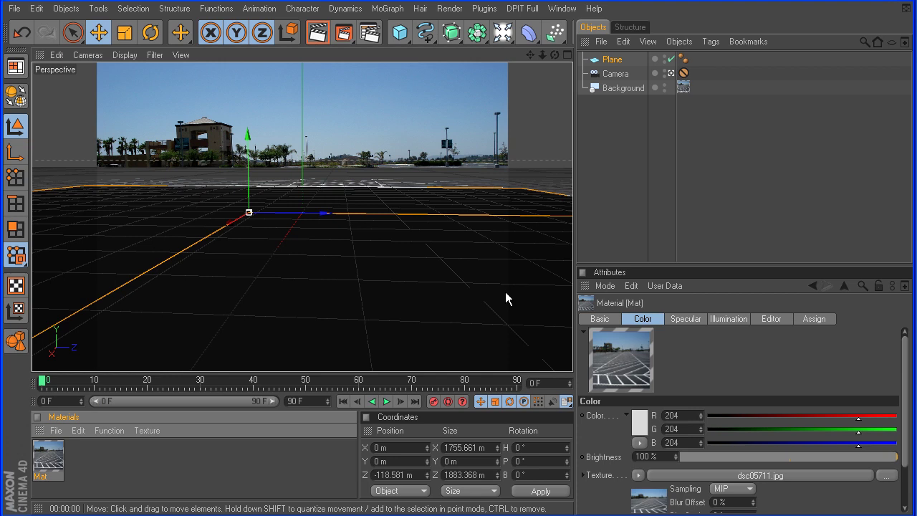
Add a Cube, raise it, turn its heading to -33° and move it back left
click(400, 35)
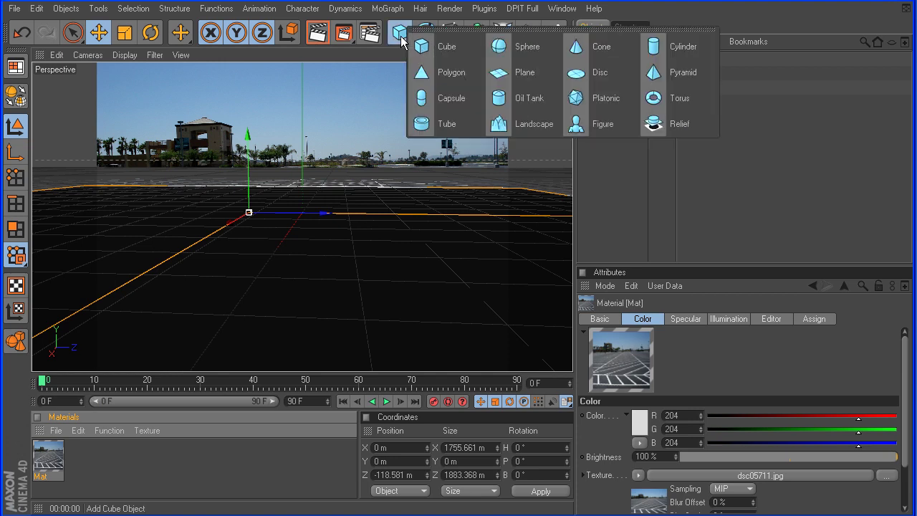
click(445, 46)
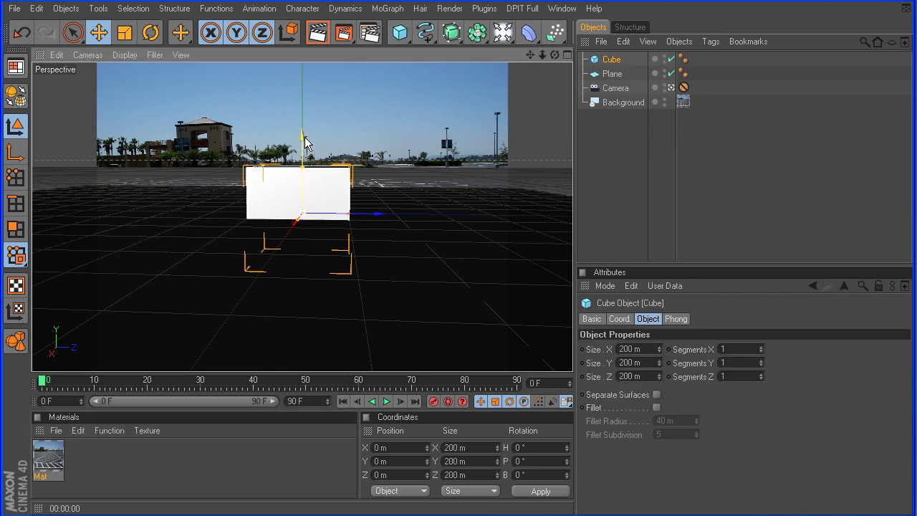
drag(304, 137, 303, 91)
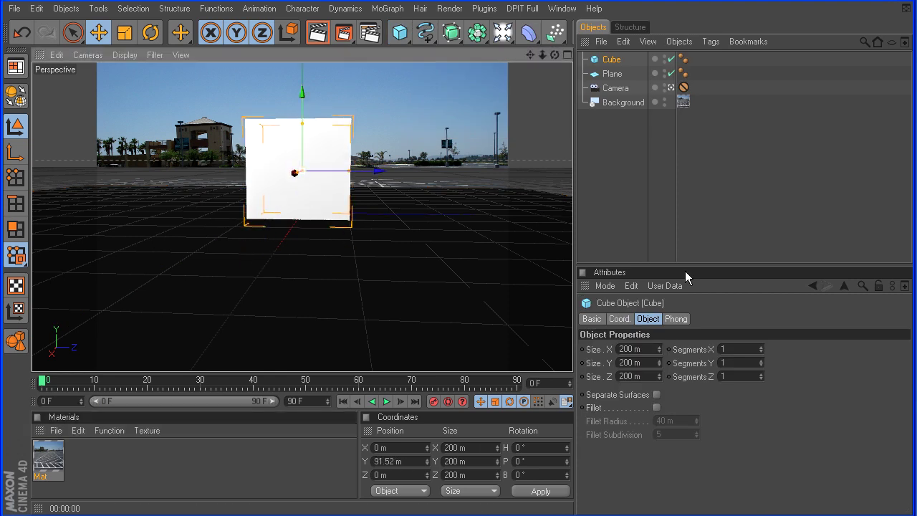
click(619, 318)
drag(807, 348, 788, 340)
drag(374, 173, 238, 170)
Add a Sphere at 86.866 m height, shrink it to 182.512 m, slide it to X -485.946
drag(400, 32, 517, 60)
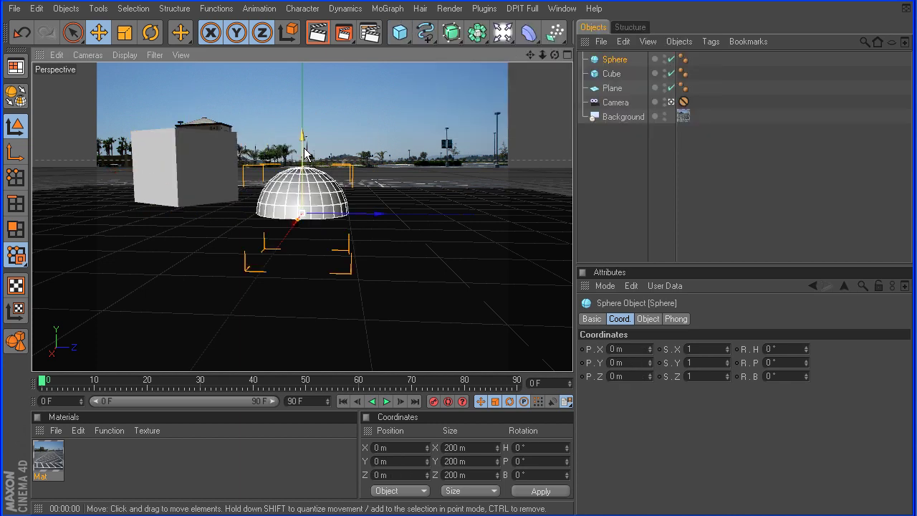
drag(304, 168, 304, 136)
mouse_move(294, 187)
mouse_down()
mouse_move(294, 171)
mouse_move(295, 180)
mouse_up()
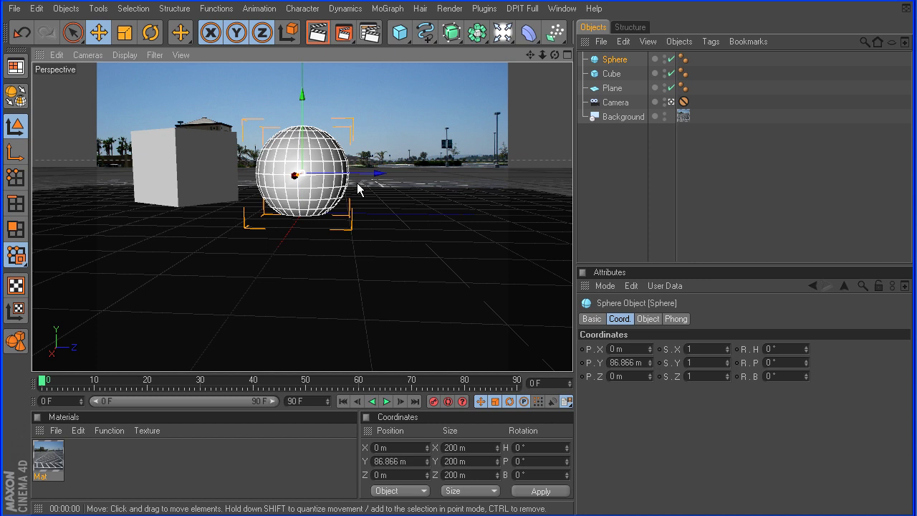
drag(361, 186, 303, 173)
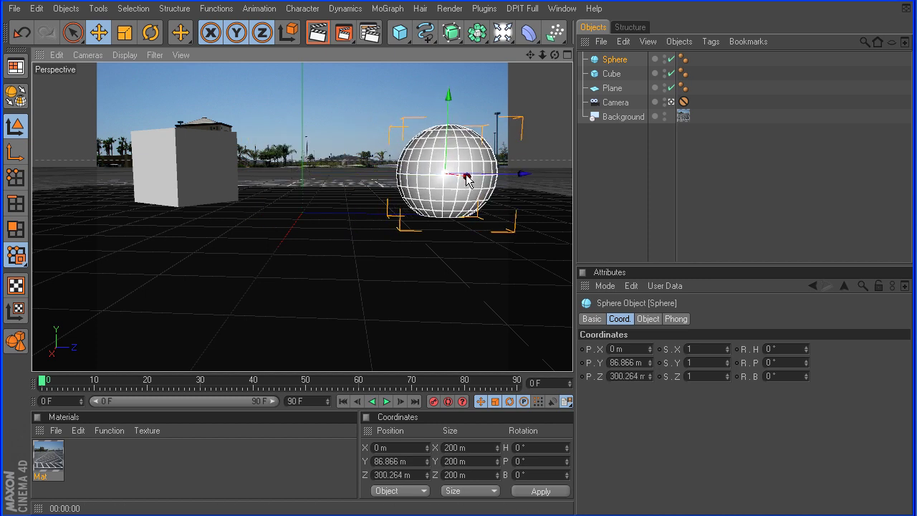
drag(466, 175, 523, 175)
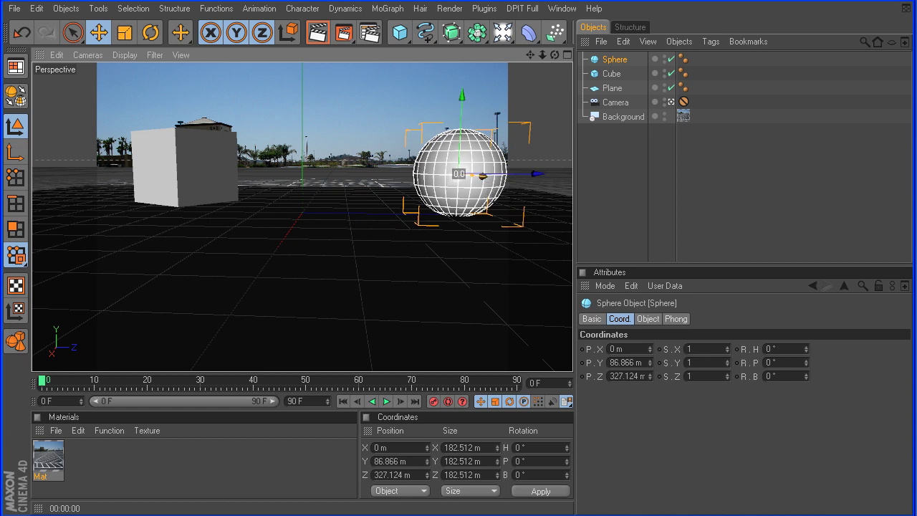
drag(473, 174, 431, 169)
Add a torus, shrink it, and move it sideways to X 407.882 m in a free view
click(399, 33)
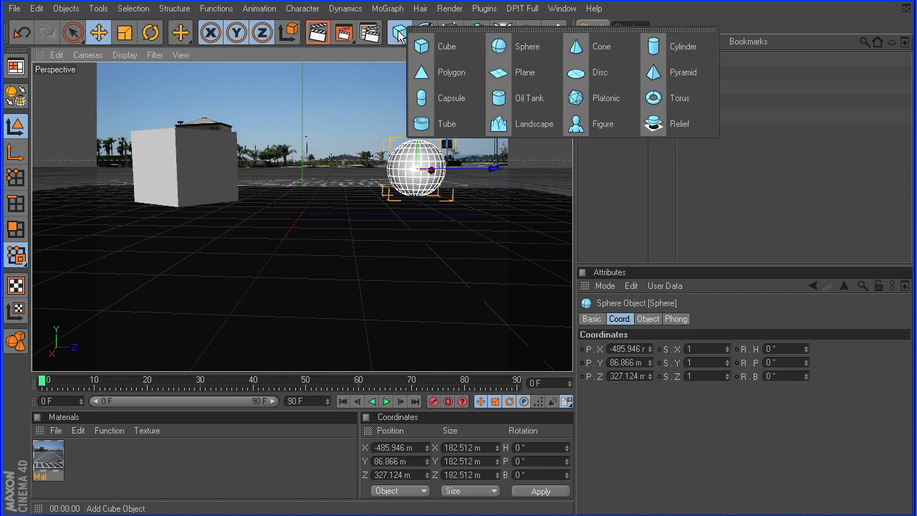
click(673, 100)
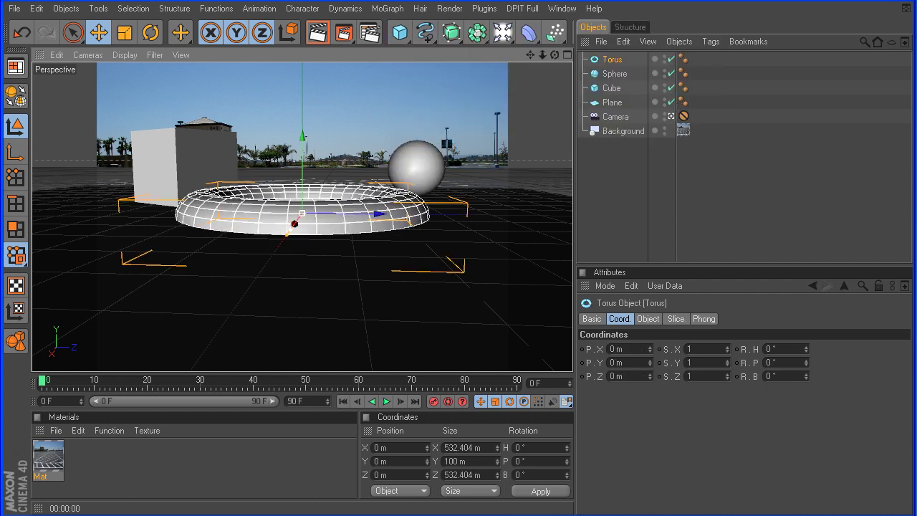
mouse_move(288, 231)
mouse_down()
mouse_move(267, 258)
mouse_move(297, 230)
mouse_up()
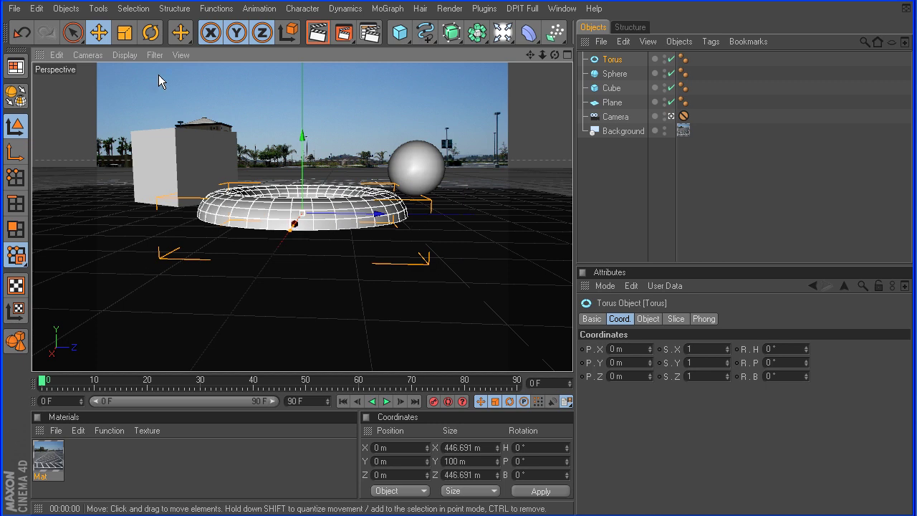
click(88, 55)
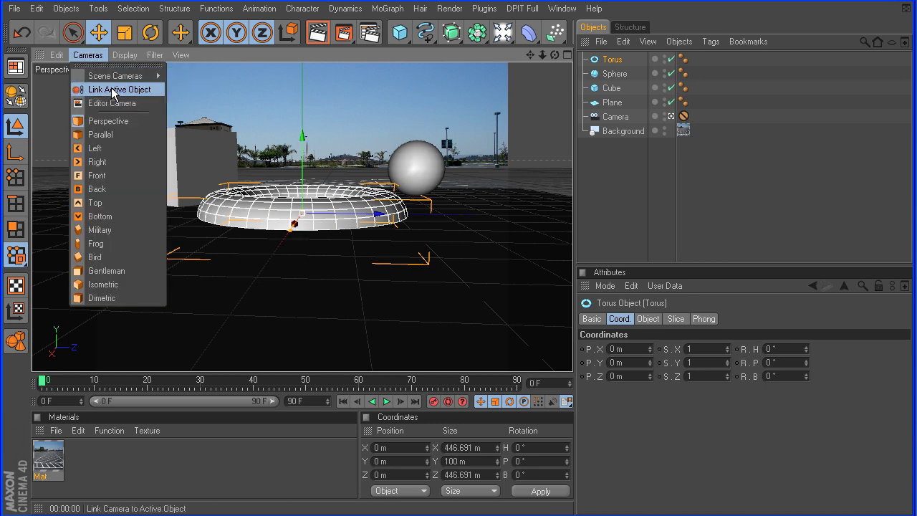
click(112, 91)
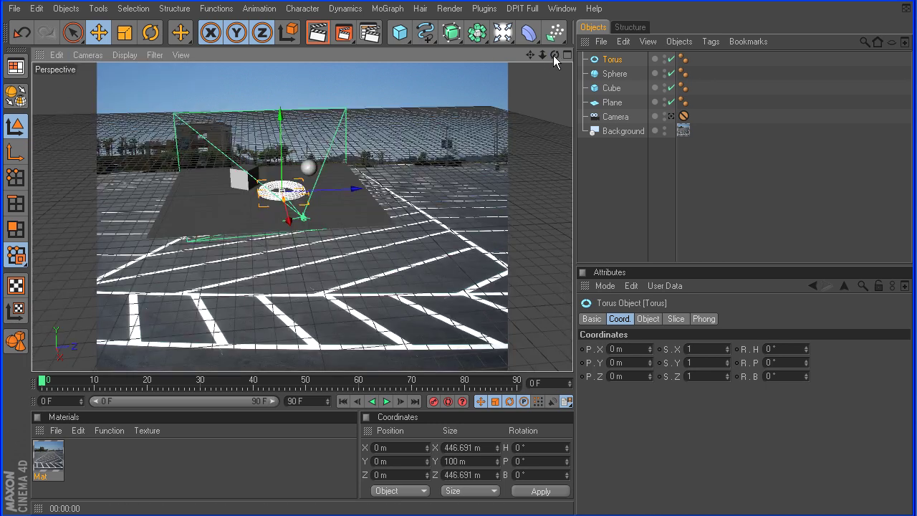
mouse_move(553, 55)
mouse_down()
mouse_move(530, 68)
mouse_move(554, 56)
mouse_move(537, 54)
mouse_up()
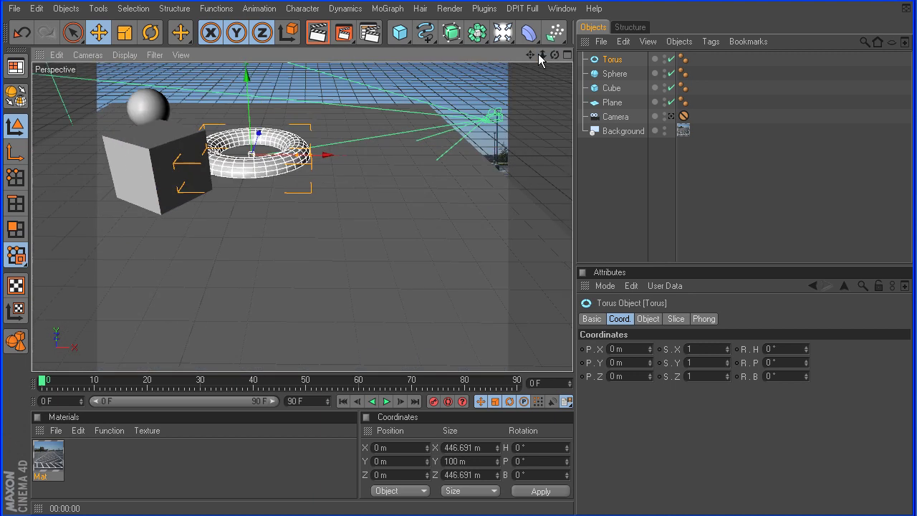
drag(346, 158, 449, 158)
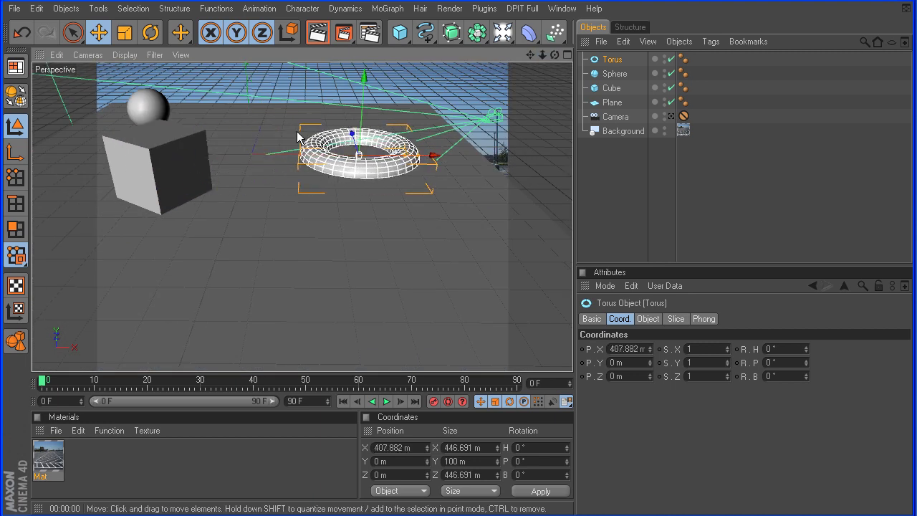
Back in the scene camera, give the torus a 76.345 m ring and 15 m pipe, and place it in front
click(86, 55)
click(182, 74)
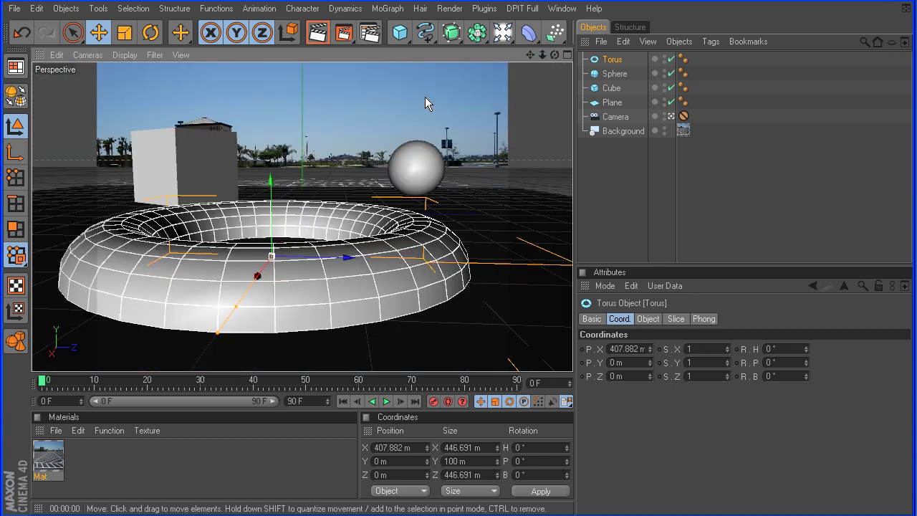
click(650, 318)
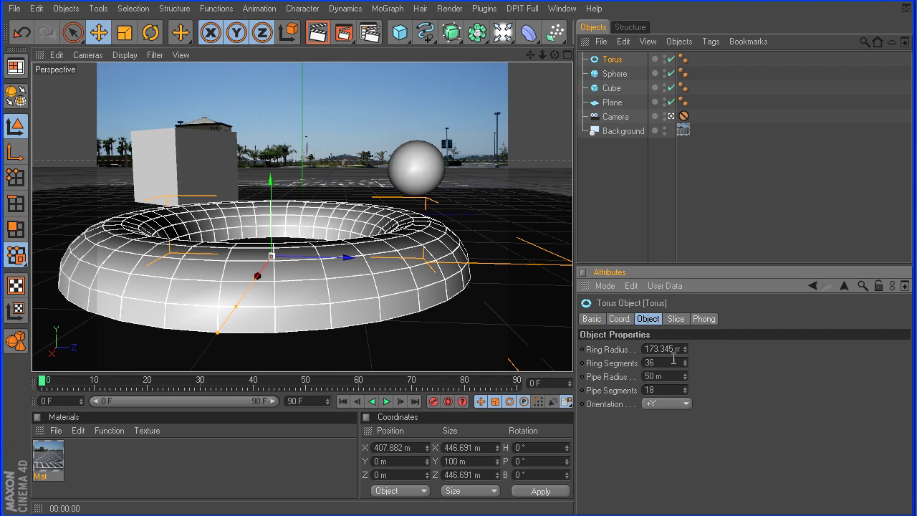
drag(684, 352, 685, 392)
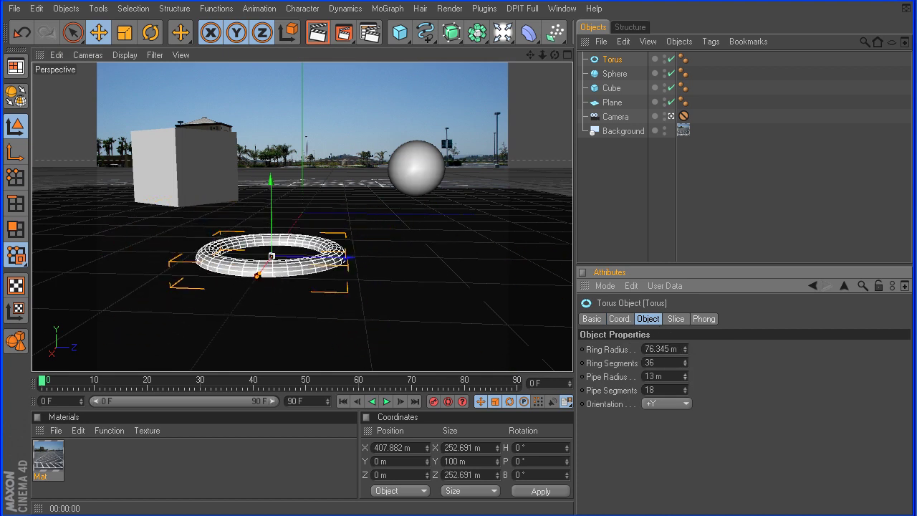
mouse_move(274, 180)
mouse_down()
mouse_move(273, 152)
mouse_move(271, 176)
mouse_up()
drag(306, 258, 350, 259)
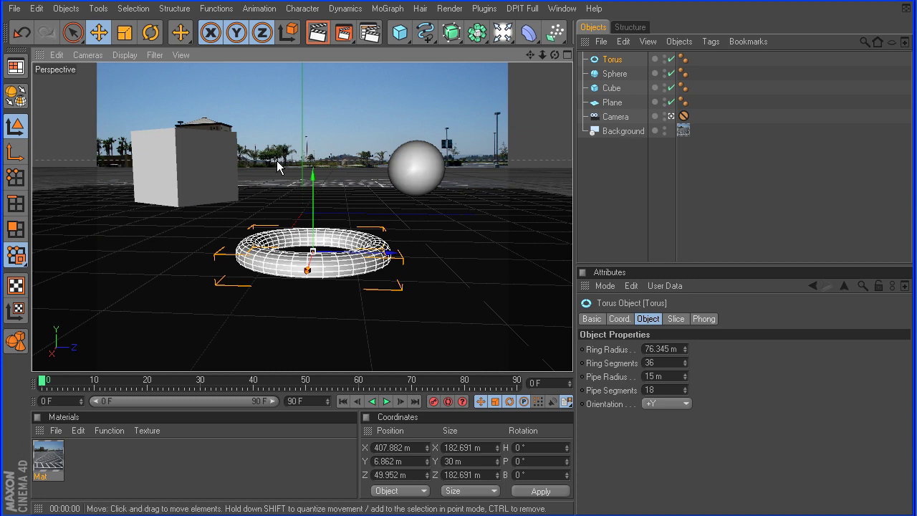
click(612, 88)
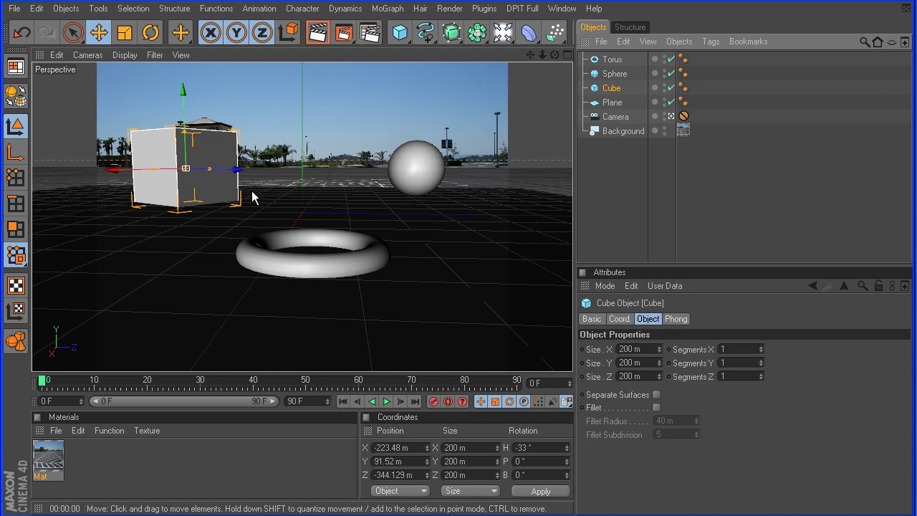
Make the cube editable and switch to Polygon mode with Live Selection
click(16, 95)
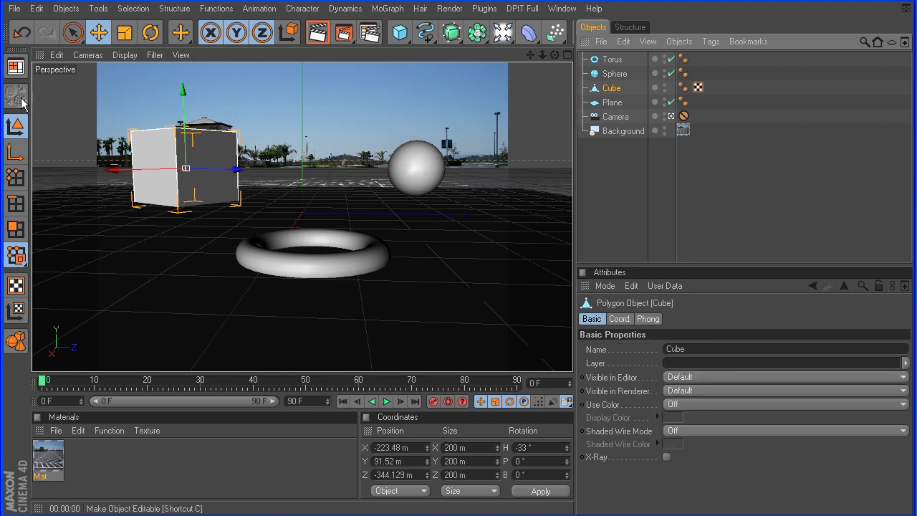
click(16, 228)
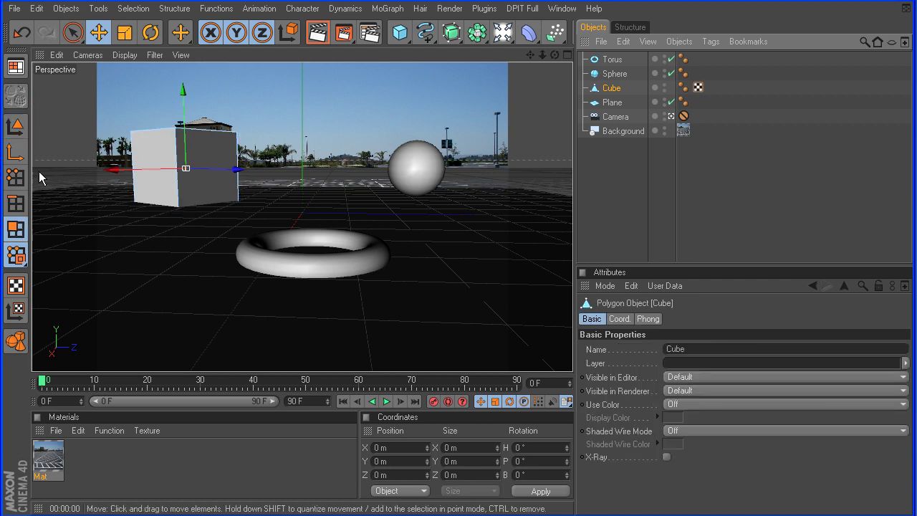
click(73, 32)
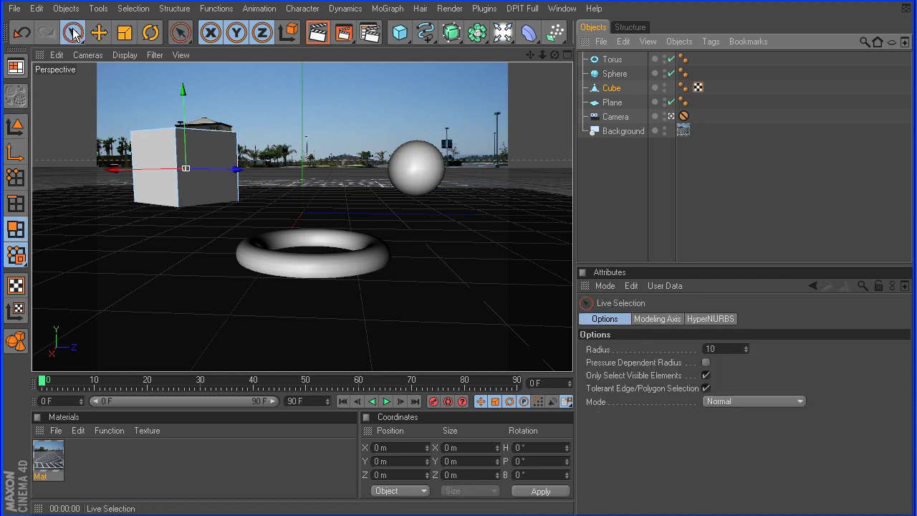
Select both of the cube's visible faces, left and right
click(203, 188)
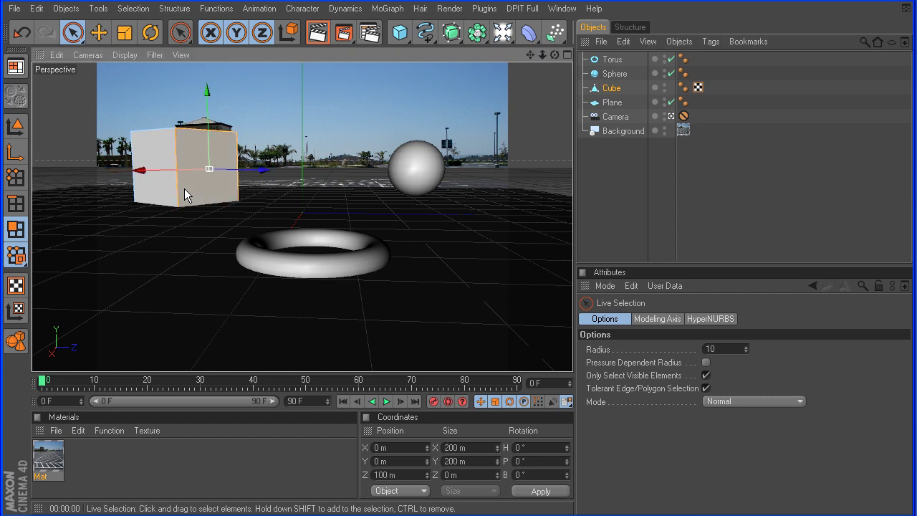
drag(156, 189, 200, 187)
ctrl+click(156, 187)
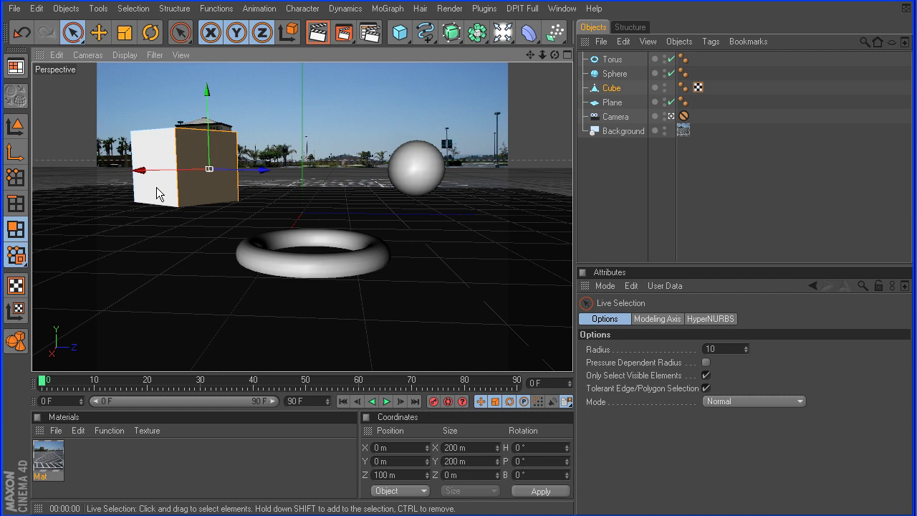
shift+click(156, 187)
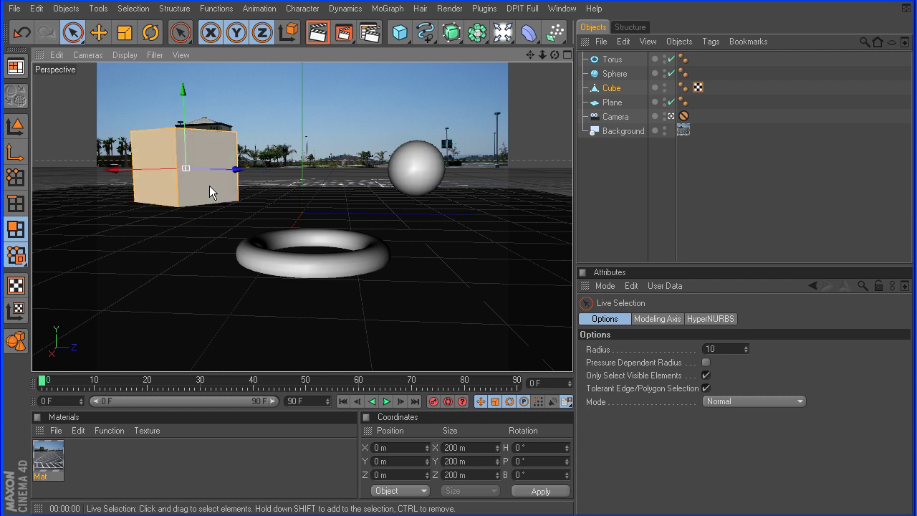
key(ctrl+shift+a)
key(ctrl+a)
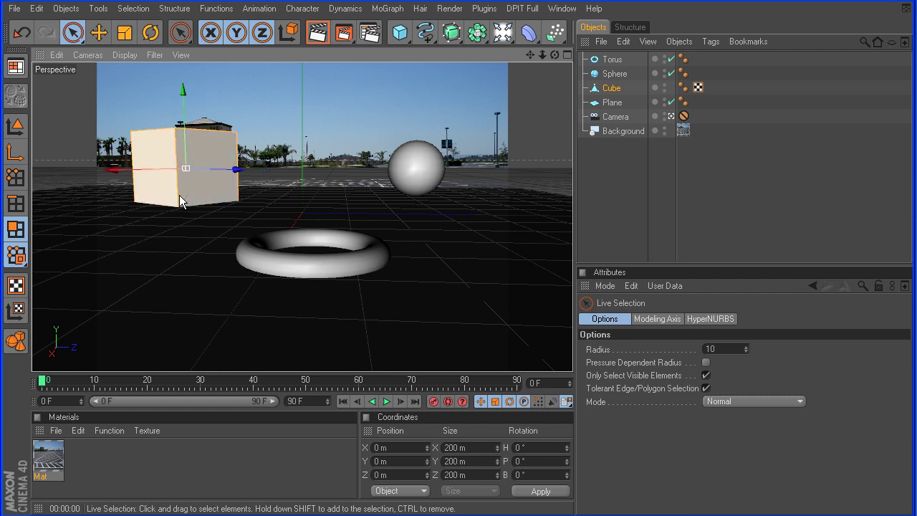
Inner-extrude each selected face by 35 m with Preserve Groups turned off
right_click(325, 132)
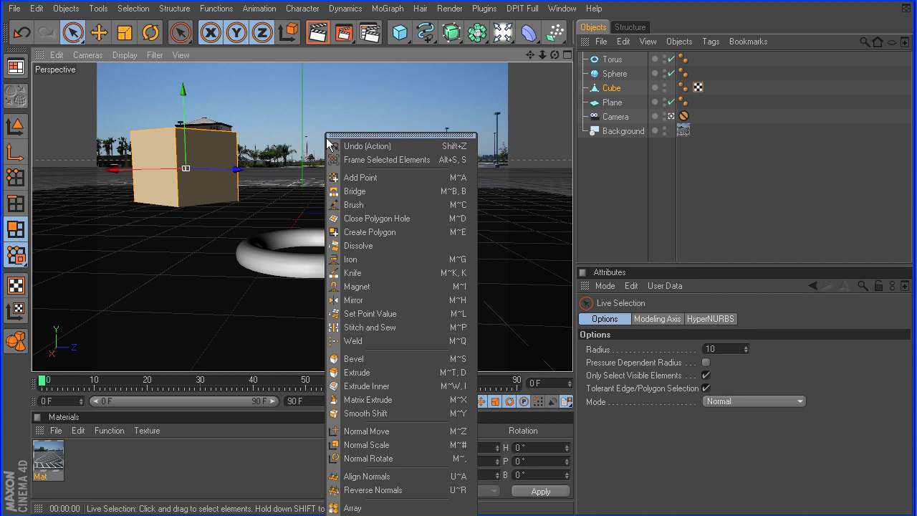
click(371, 385)
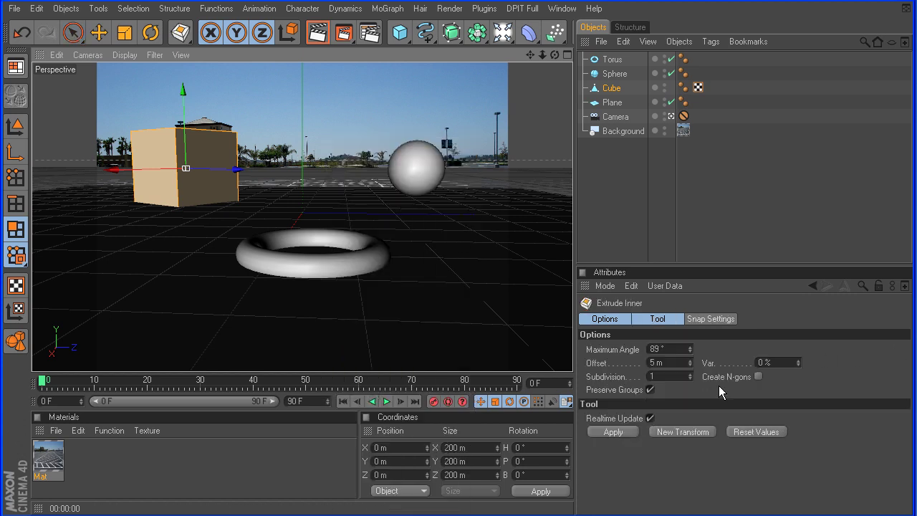
click(650, 389)
drag(496, 141, 332, 159)
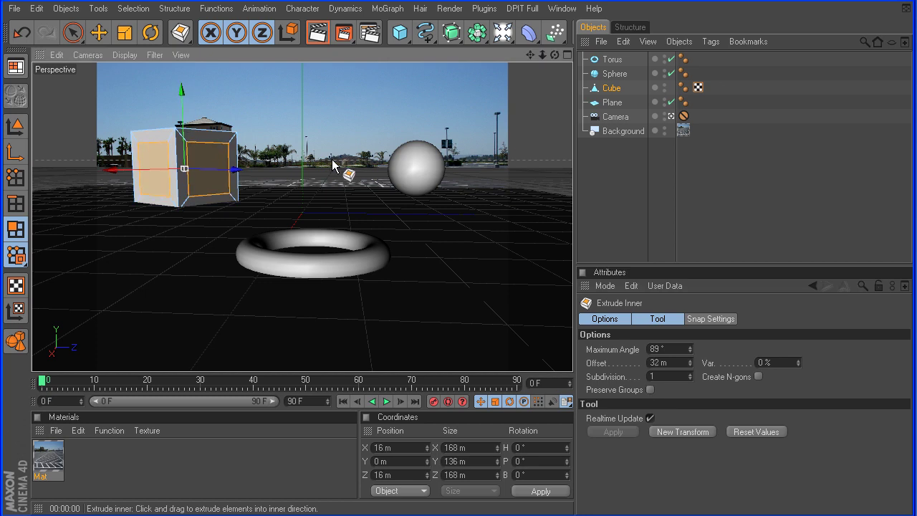
Extrude the inset window faces 34 m inward and delete them
right_click(398, 225)
click(444, 395)
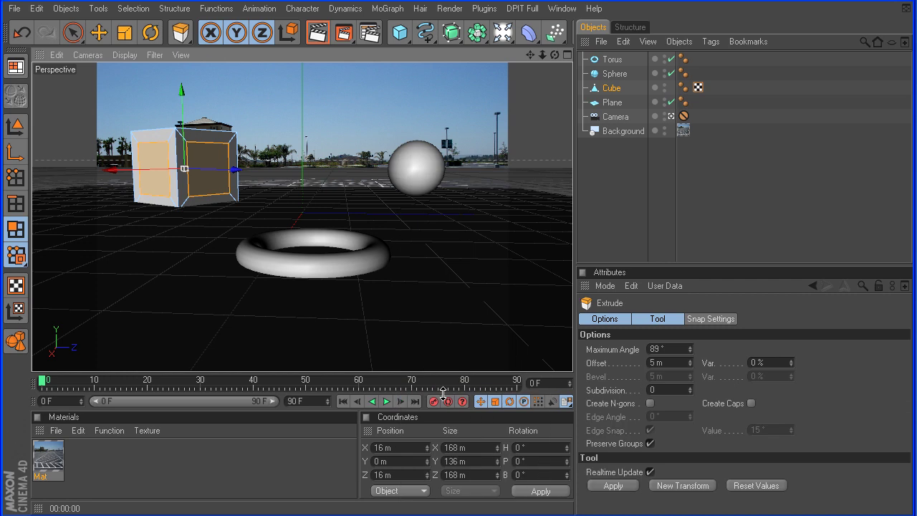
drag(479, 264, 412, 265)
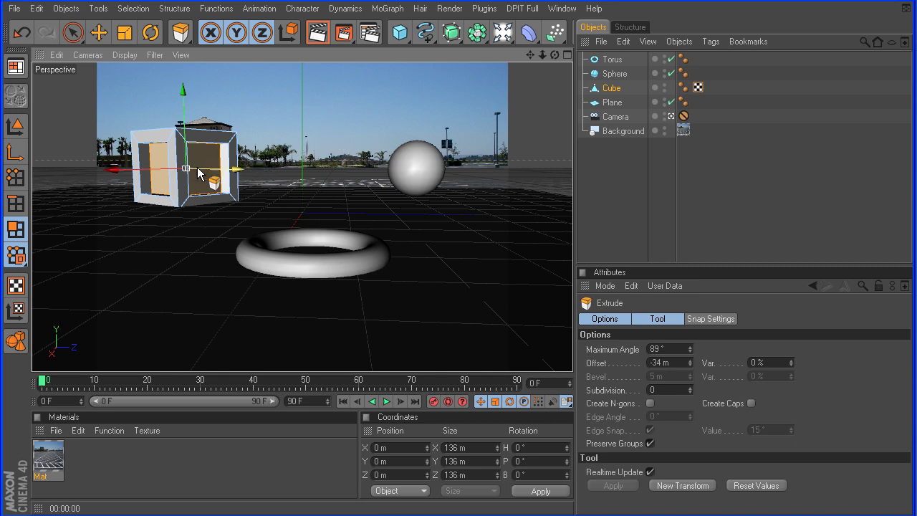
key(Delete)
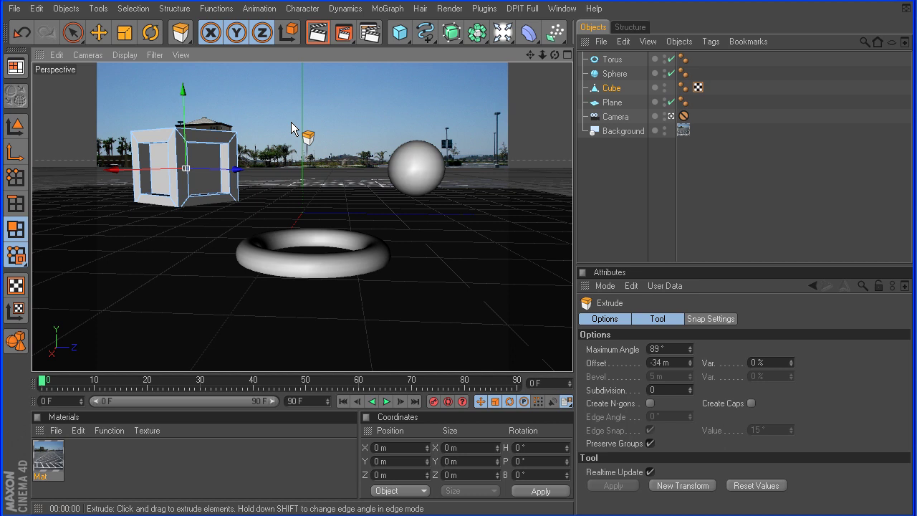
click(15, 126)
With the Move tool active, render the view to preview the open windows over the photo
click(98, 32)
click(320, 40)
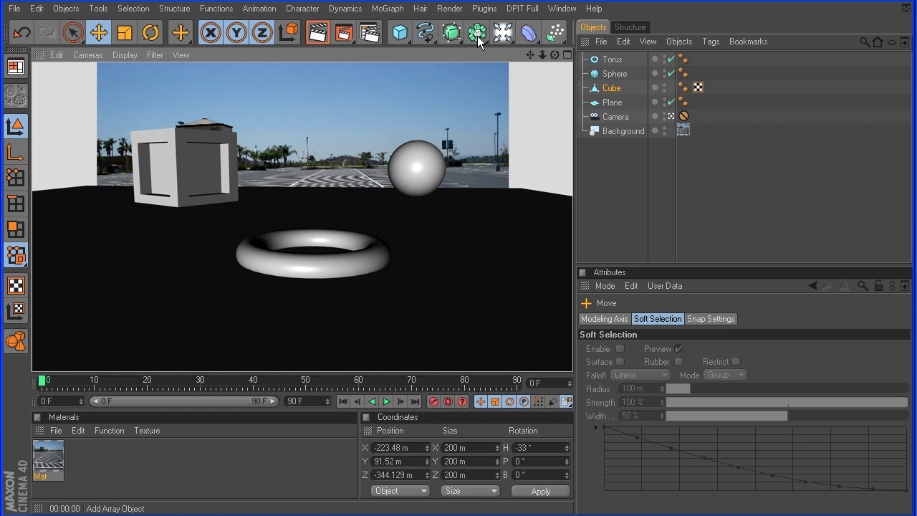
click(504, 33)
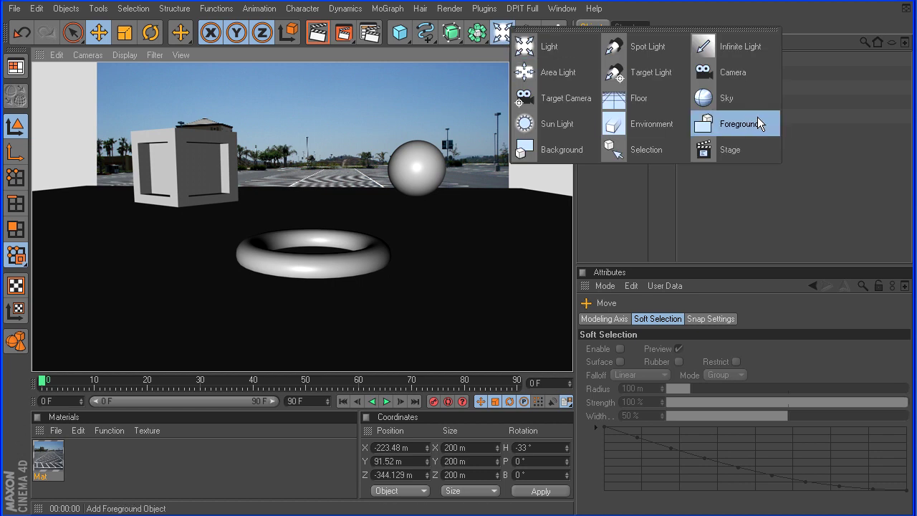
Add a Sky with a Compositing tag, Cast Shadows and Seen by Camera off, and re-render
click(732, 99)
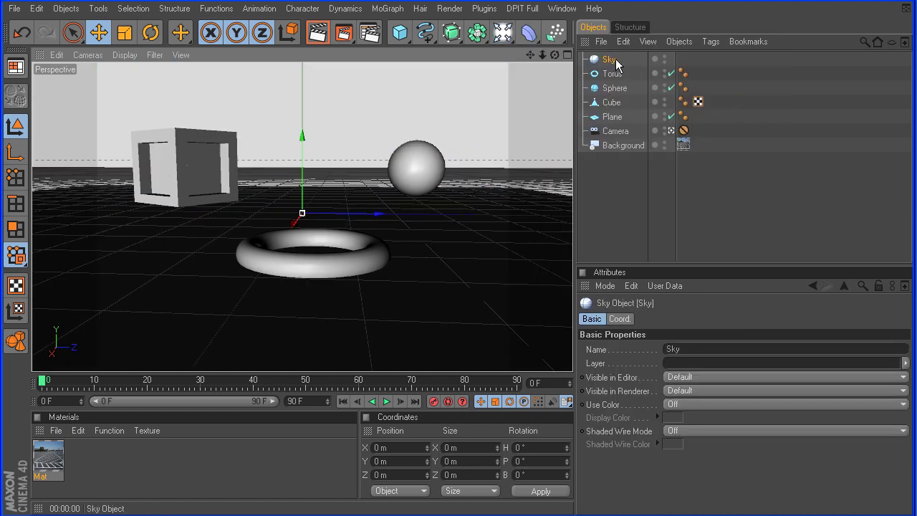
click(323, 38)
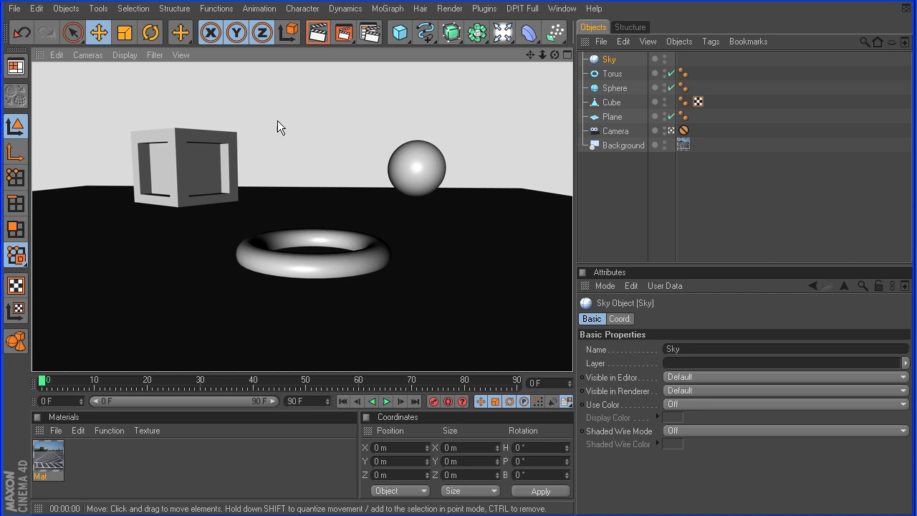
right_click(611, 60)
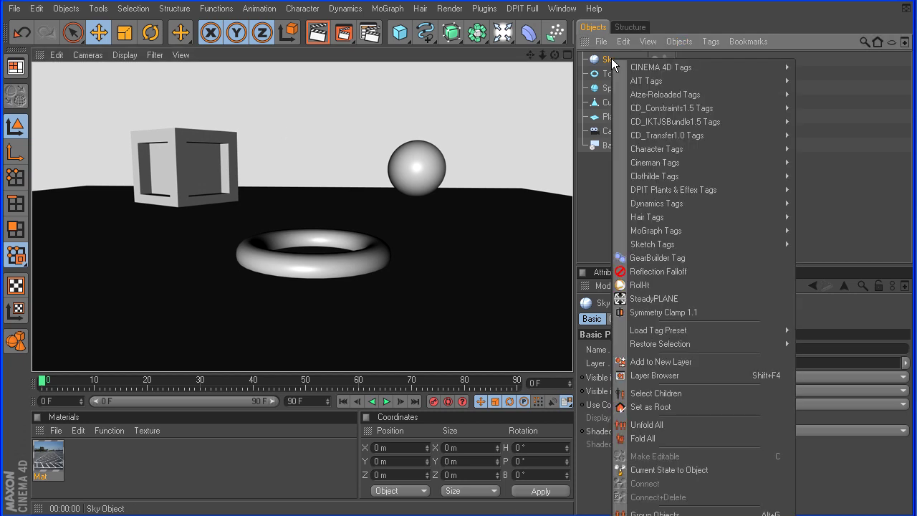
mouse_move(643, 67)
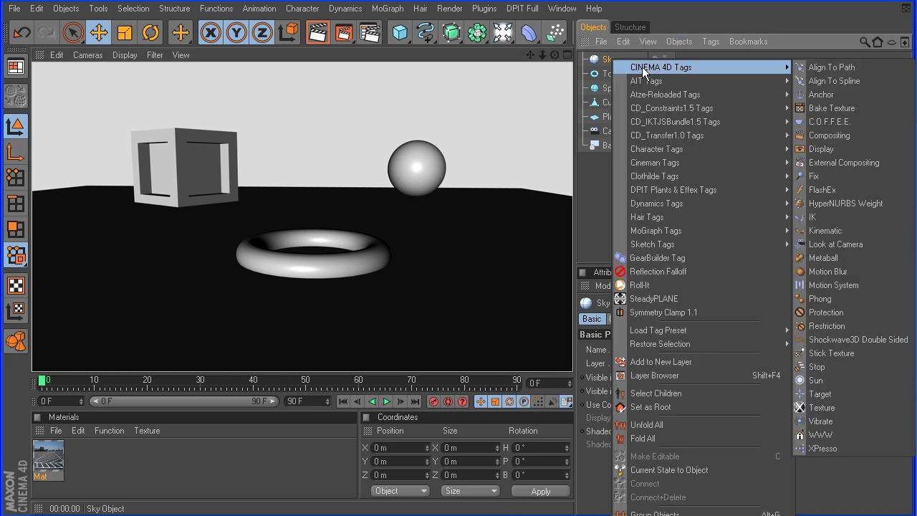
click(838, 135)
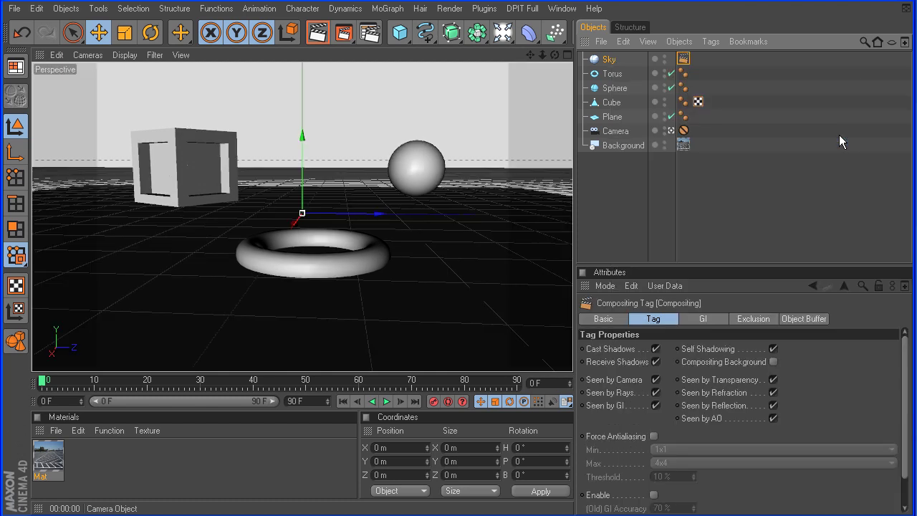
click(655, 349)
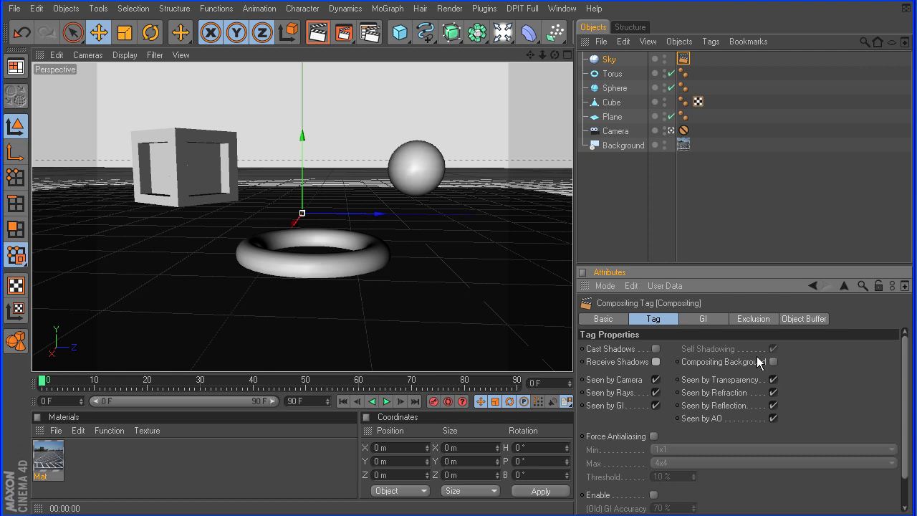
click(655, 380)
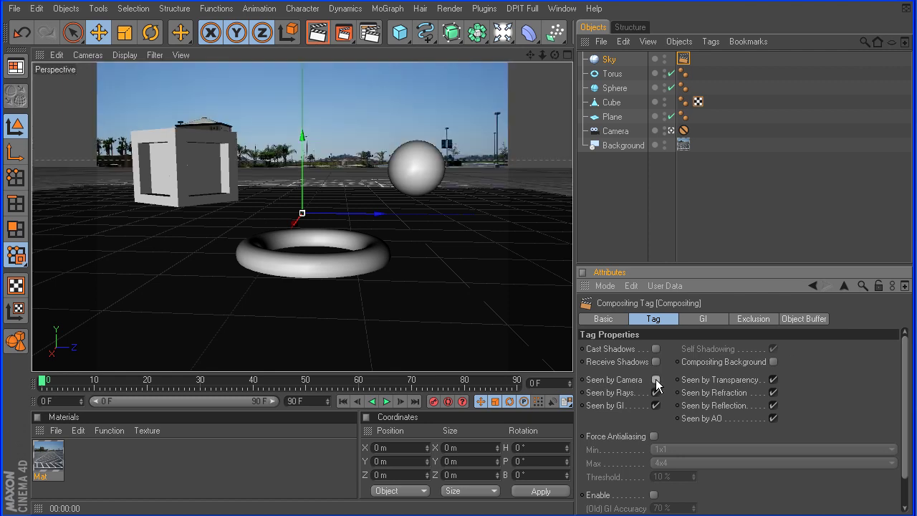
click(313, 37)
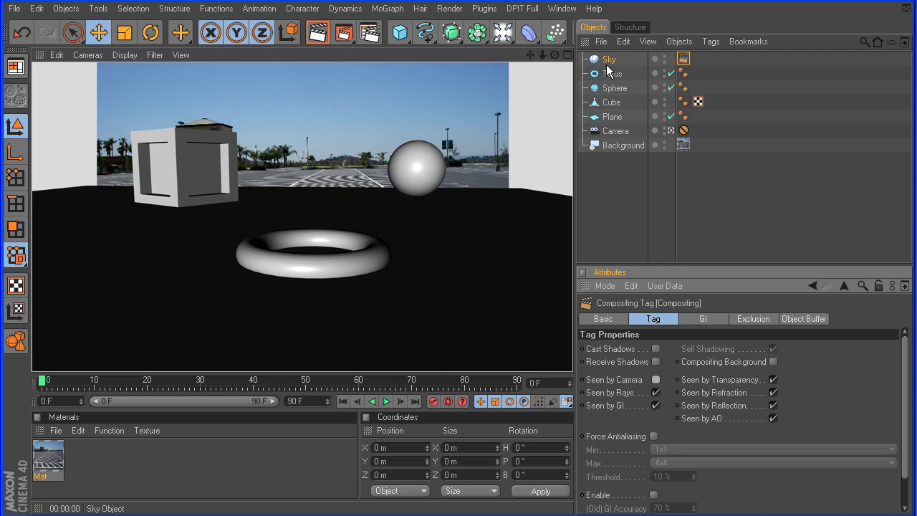
Create material Mat.1 and set its colour to white (RGB 255, 255, 255)
click(63, 430)
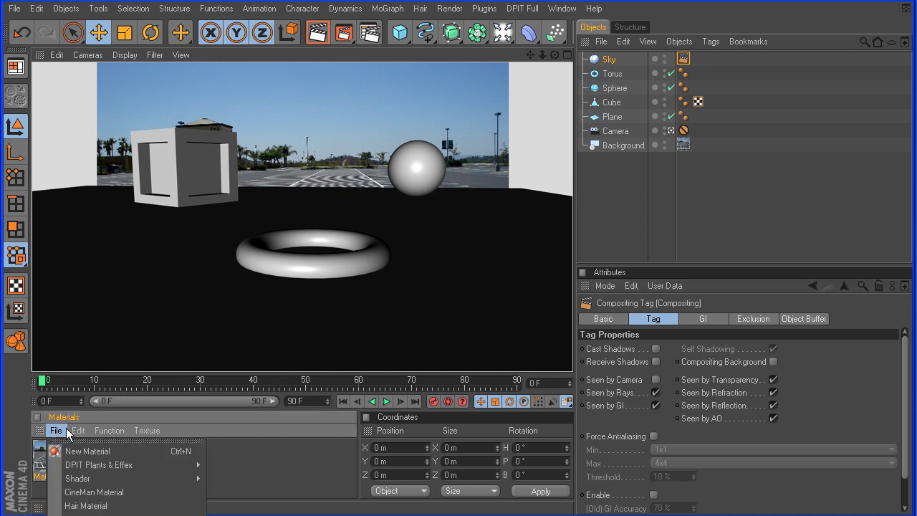
click(82, 451)
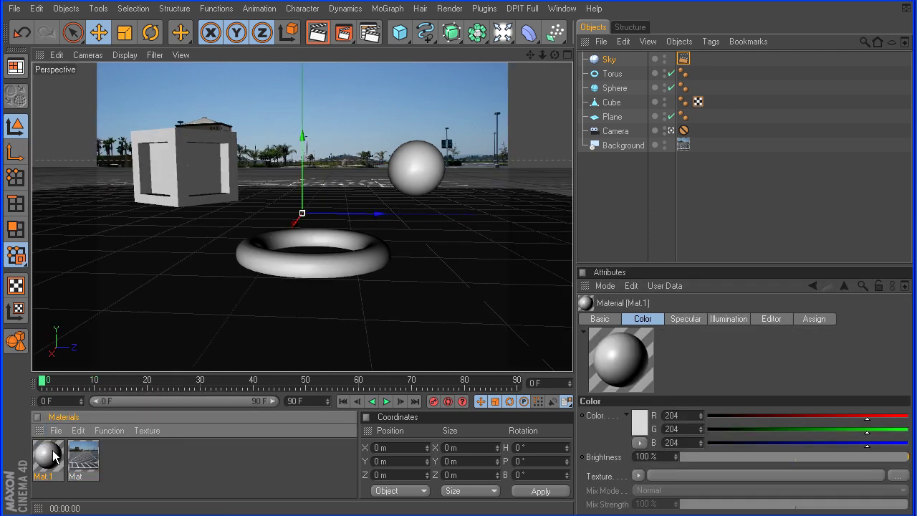
double_click(55, 457)
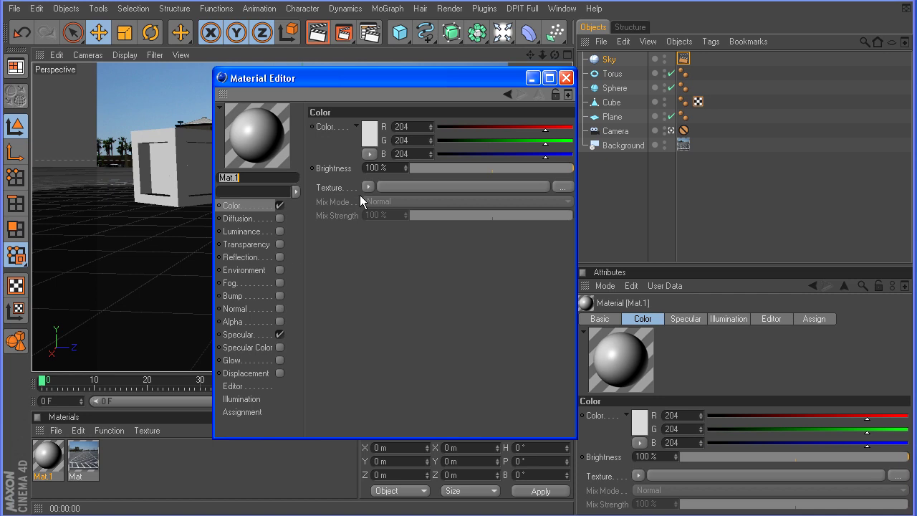
click(571, 154)
click(571, 140)
click(570, 126)
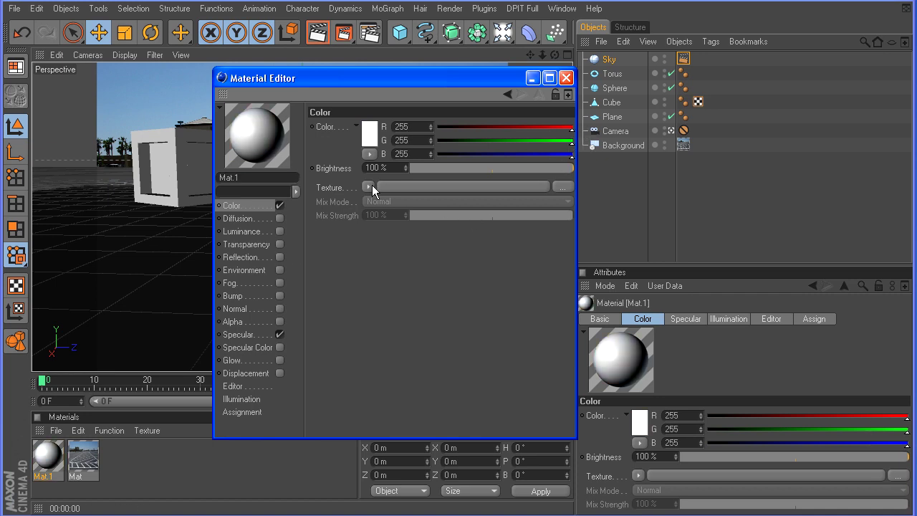
Use a vertical 2D - V Gradient as Mat.1's colour texture
click(369, 186)
click(385, 348)
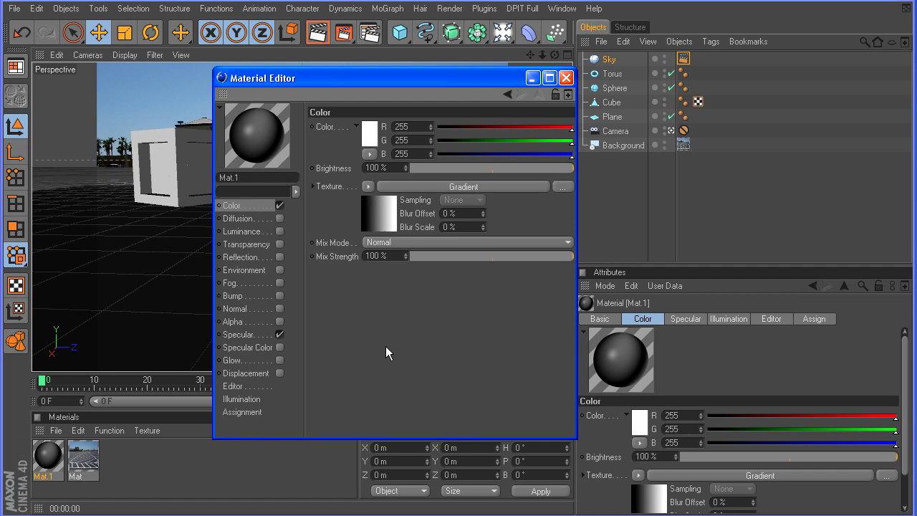
click(434, 186)
click(386, 227)
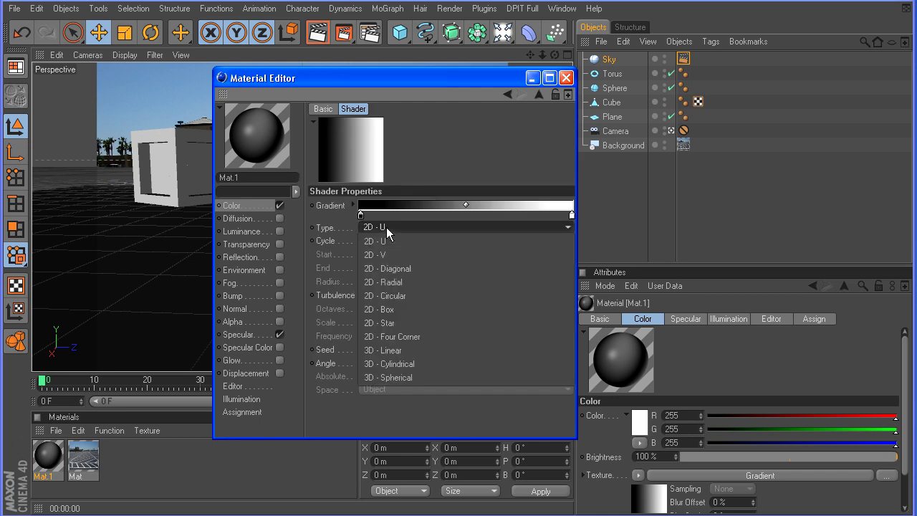
click(387, 255)
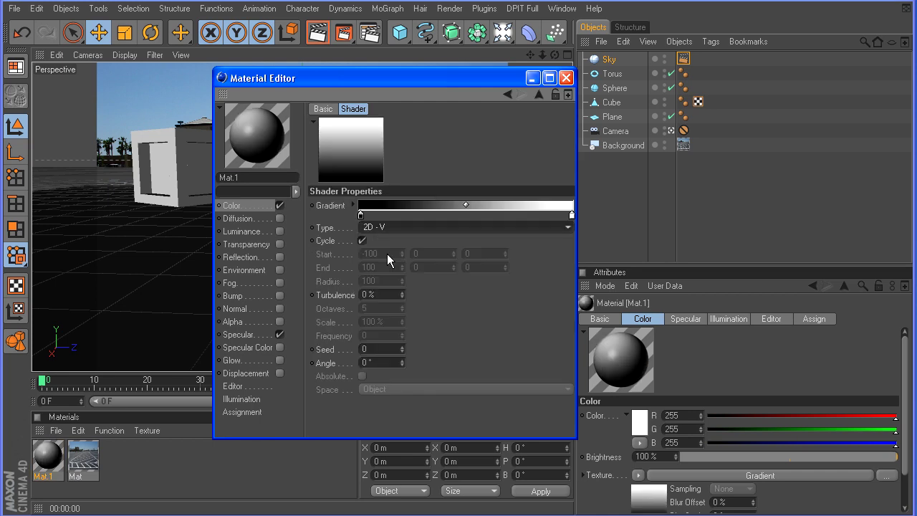
Set the gradient's left stop to near-white and its right stop to medium blue
double_click(360, 215)
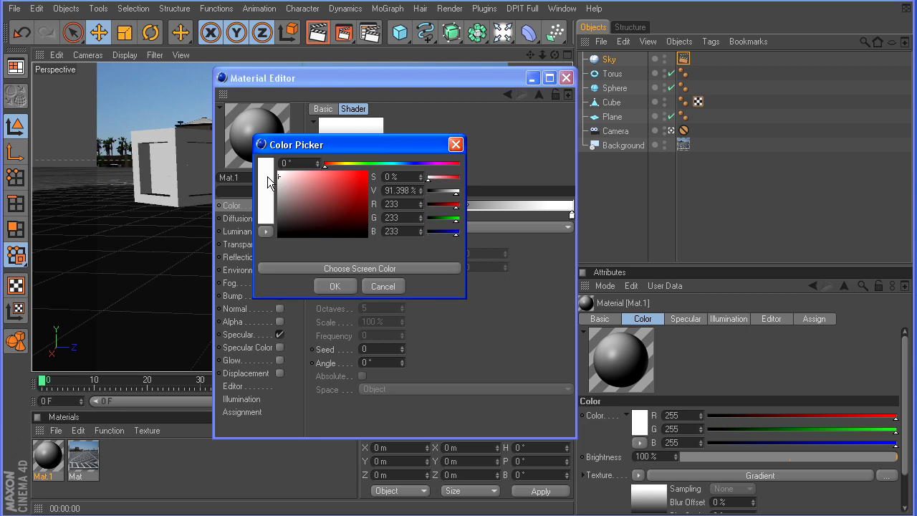
click(266, 171)
click(334, 286)
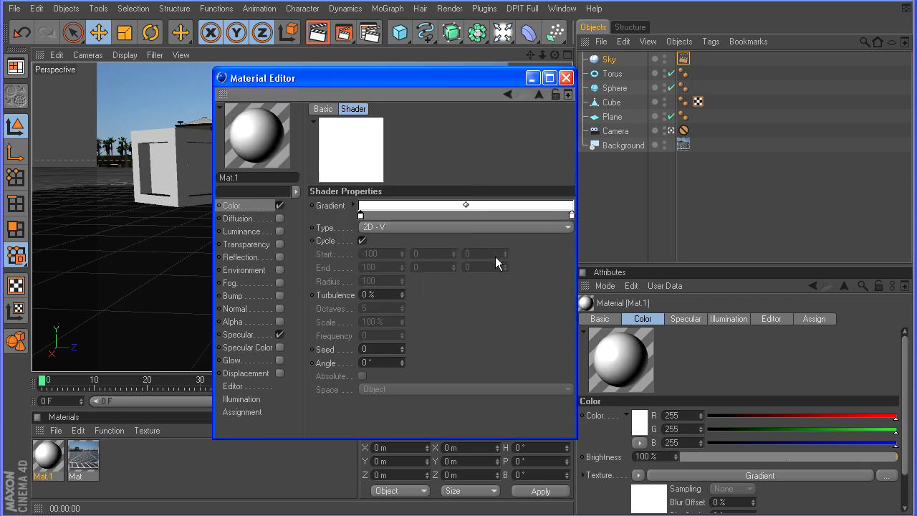
double_click(571, 215)
drag(601, 162, 617, 162)
drag(535, 187, 548, 174)
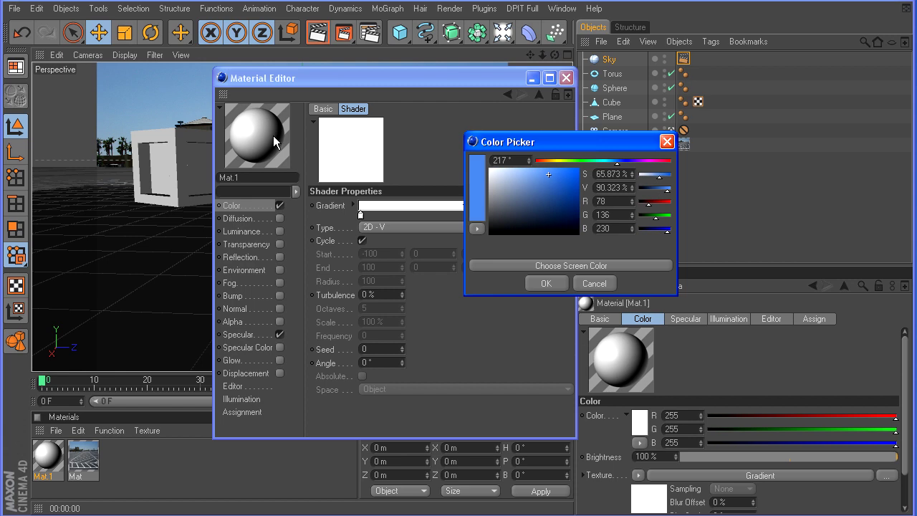
click(549, 284)
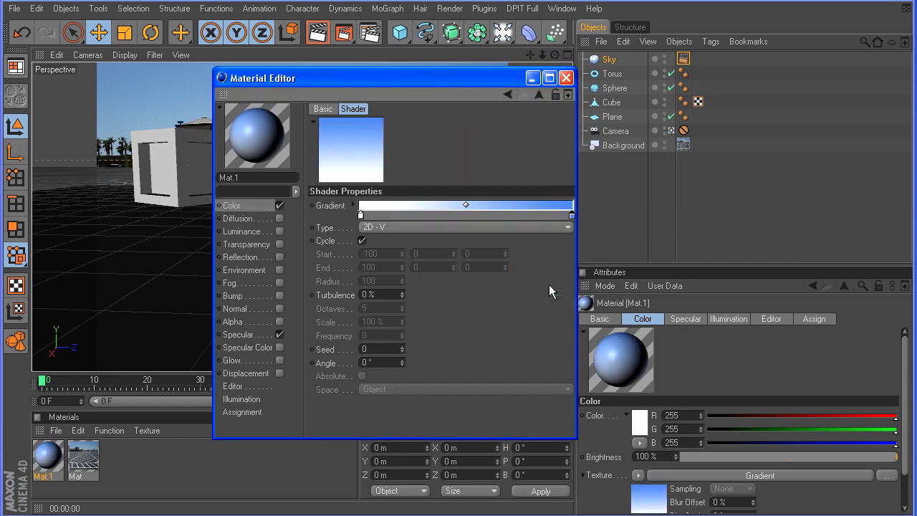
Apply Mat.1 to the Sky object
click(566, 78)
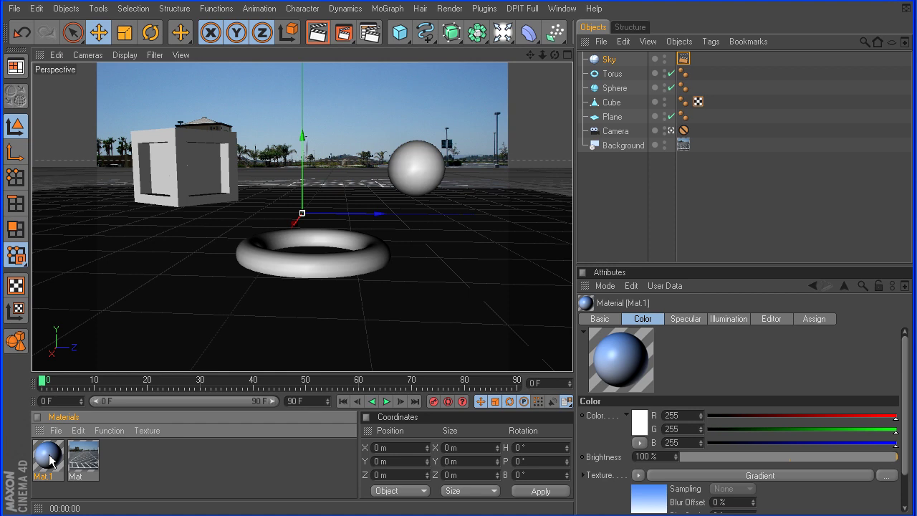
drag(51, 460, 607, 122)
drag(613, 61, 613, 62)
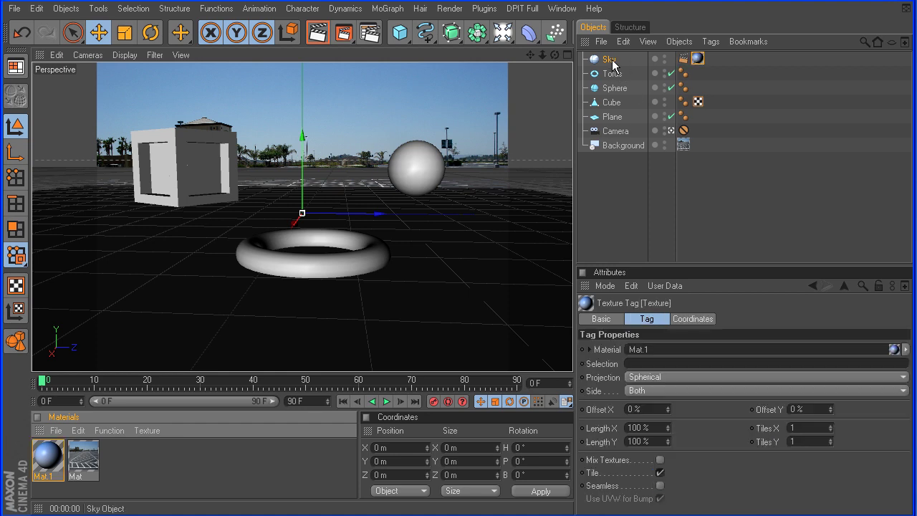